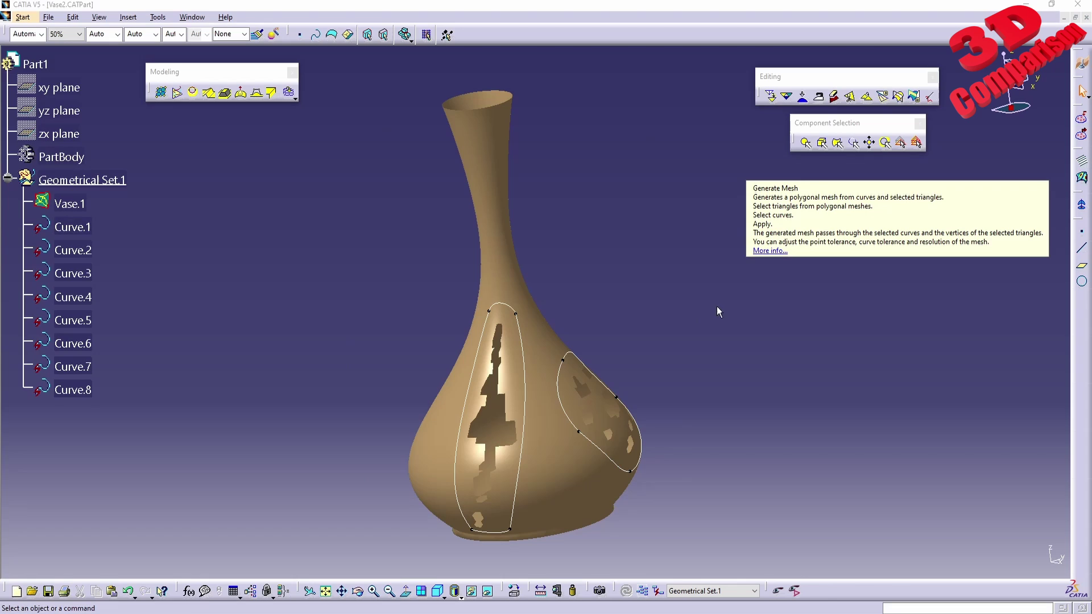
Open the Generate Mesh help page and read the procedure for selecting curves and triangles, setting tolerances and generating the mesh.
click(770, 251)
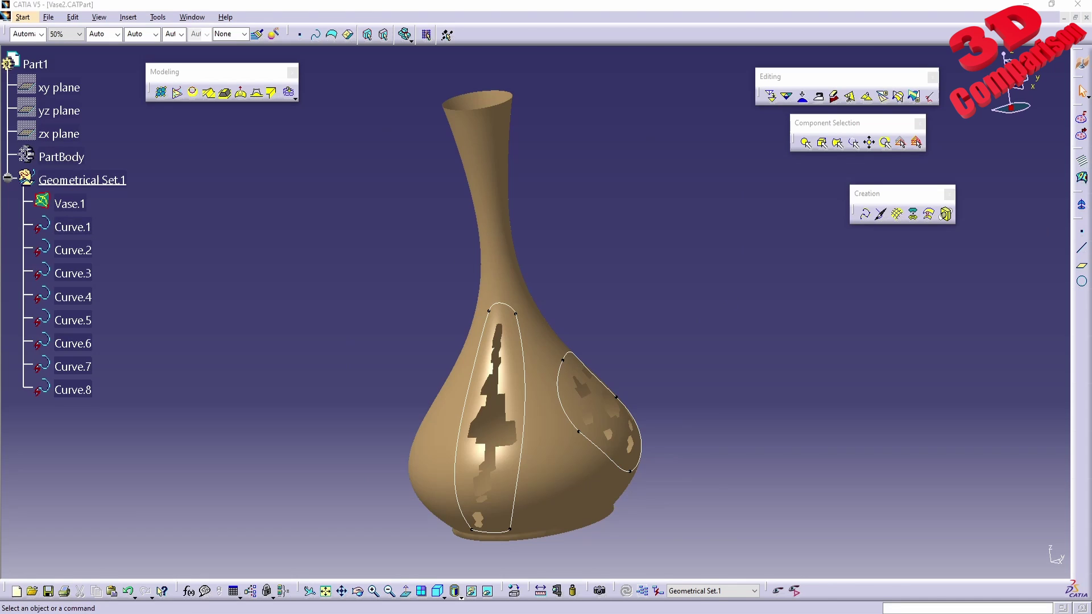
click(678, 116)
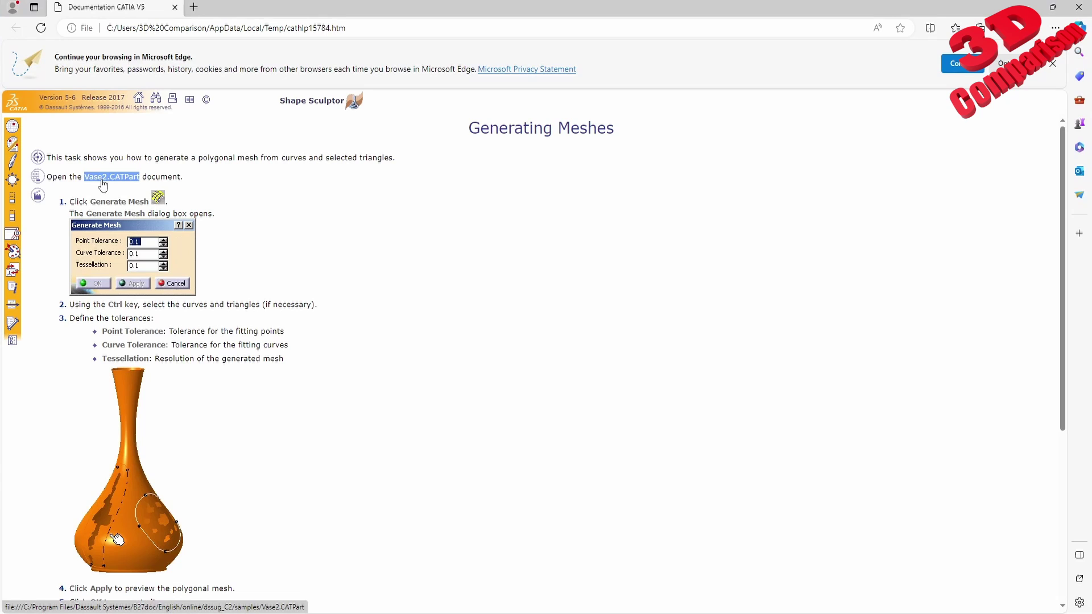
scroll(175, 489, down, 1)
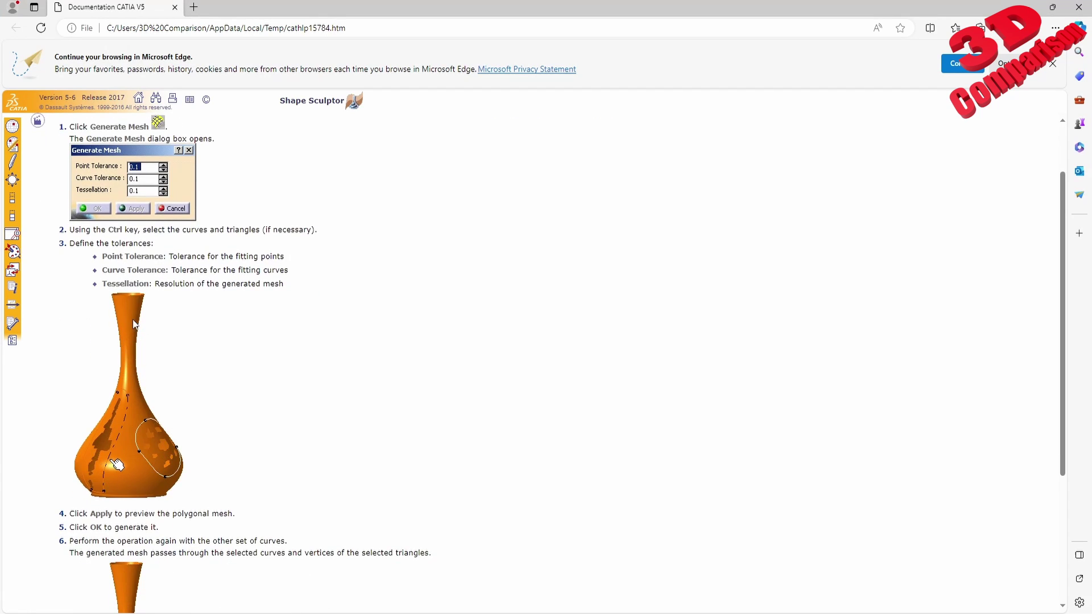
scroll(179, 343, up, 1)
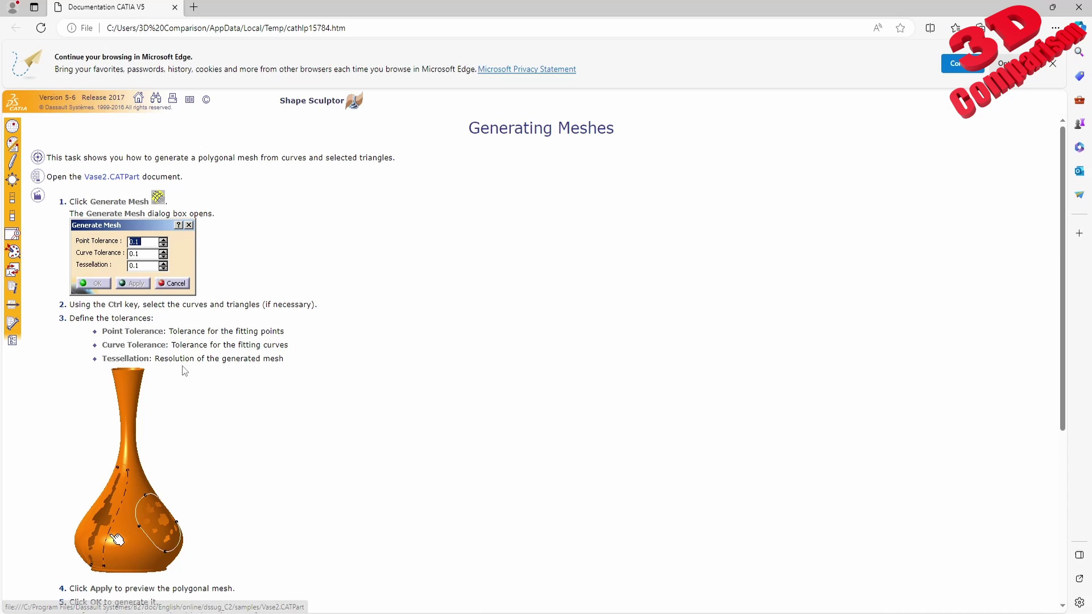
drag(84, 306, 203, 307)
click(171, 325)
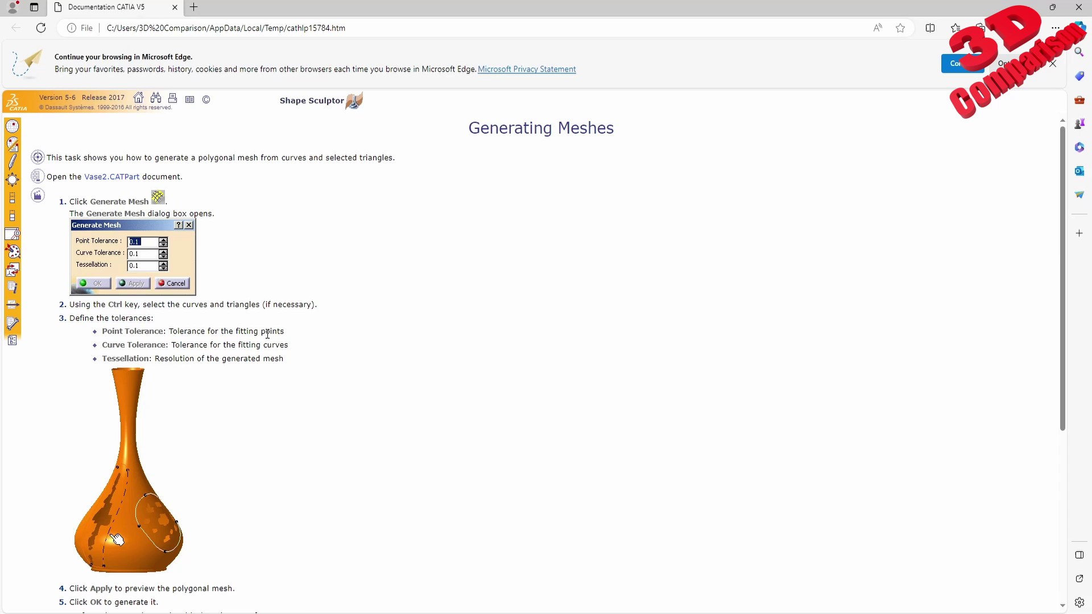
drag(267, 306, 312, 308)
scroll(188, 409, down, 4)
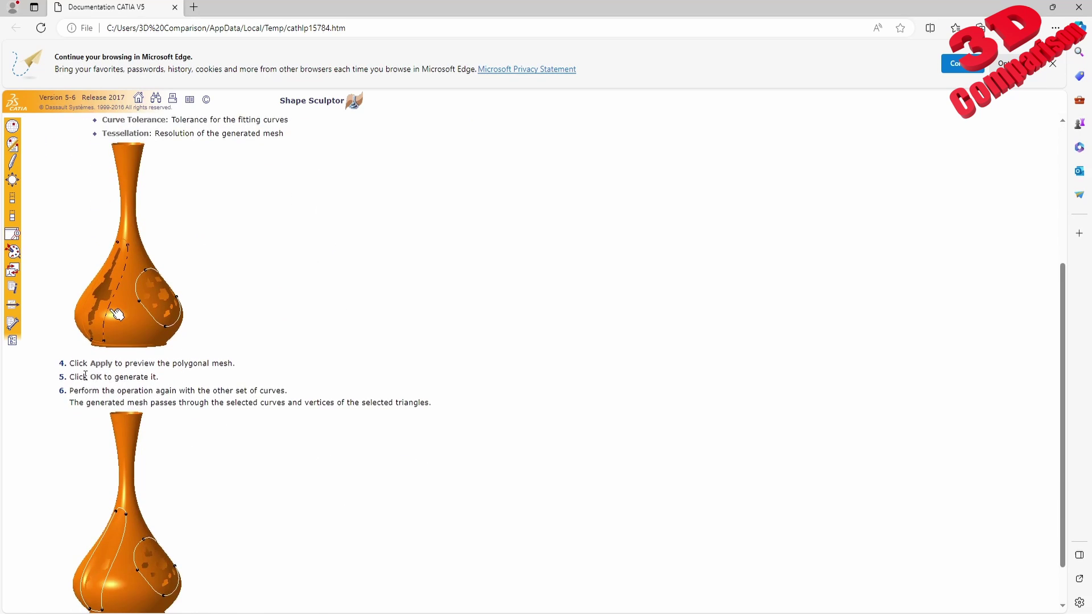
scroll(196, 475, down, 1)
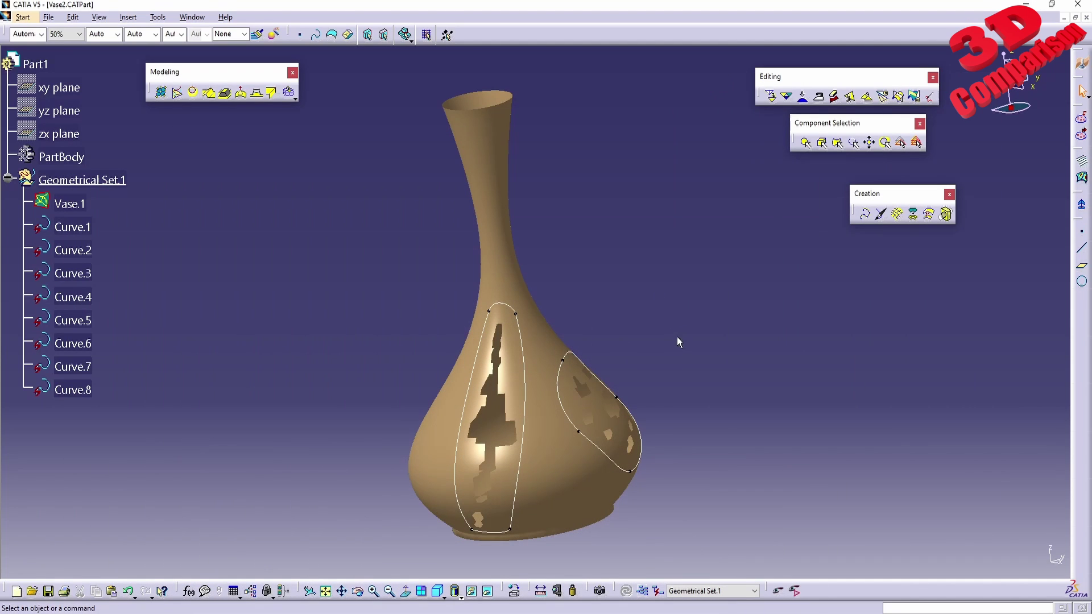
Start Generate Mesh, select Curve.1 through Curve.4 and try picking the vase surface beside the curves.
click(904, 221)
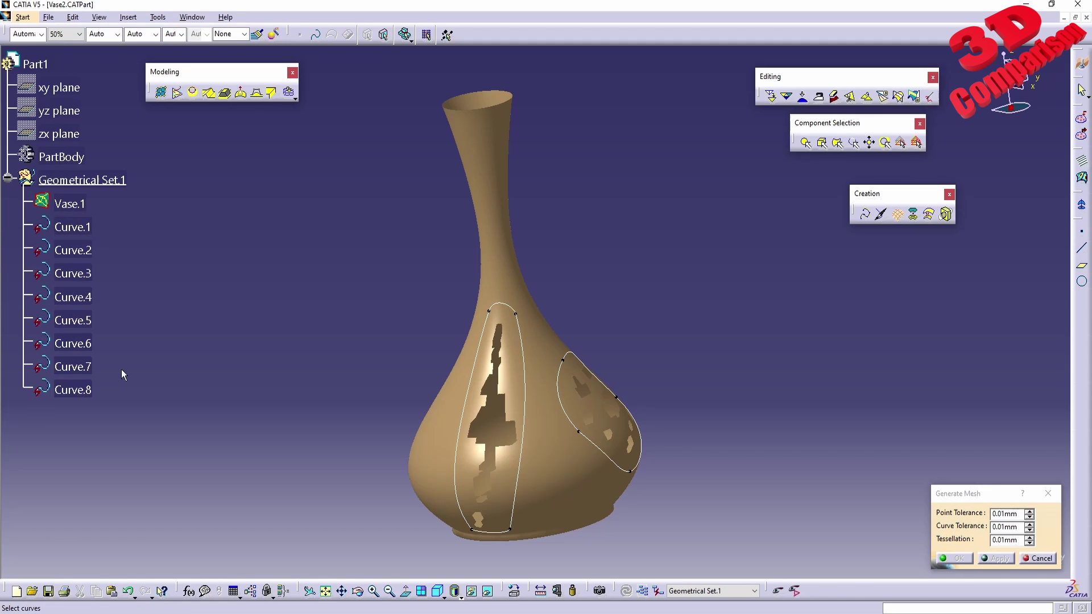
click(83, 227)
click(85, 253)
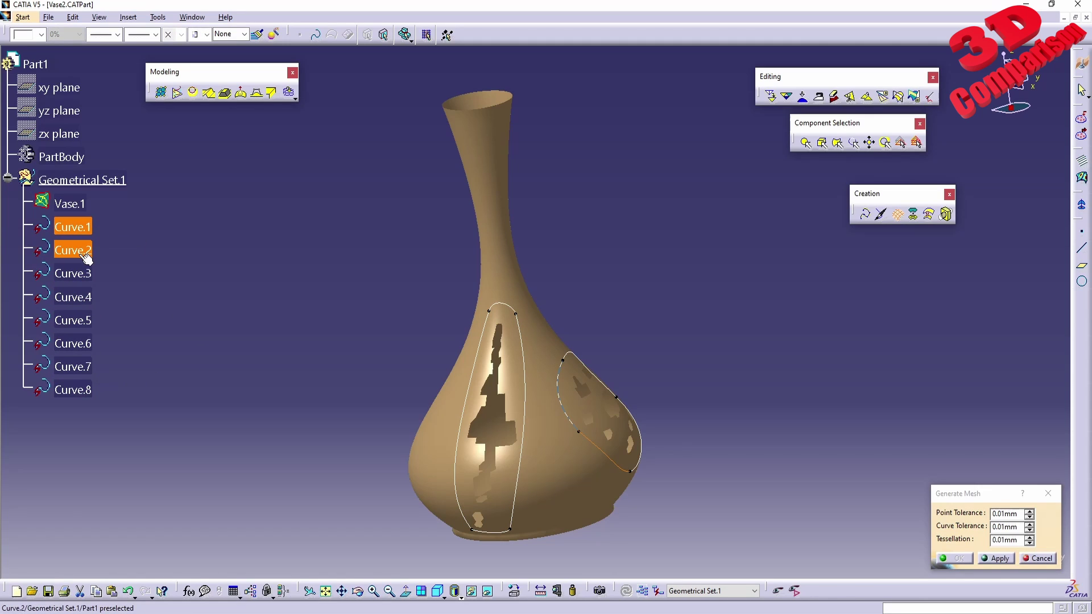
click(82, 277)
click(83, 298)
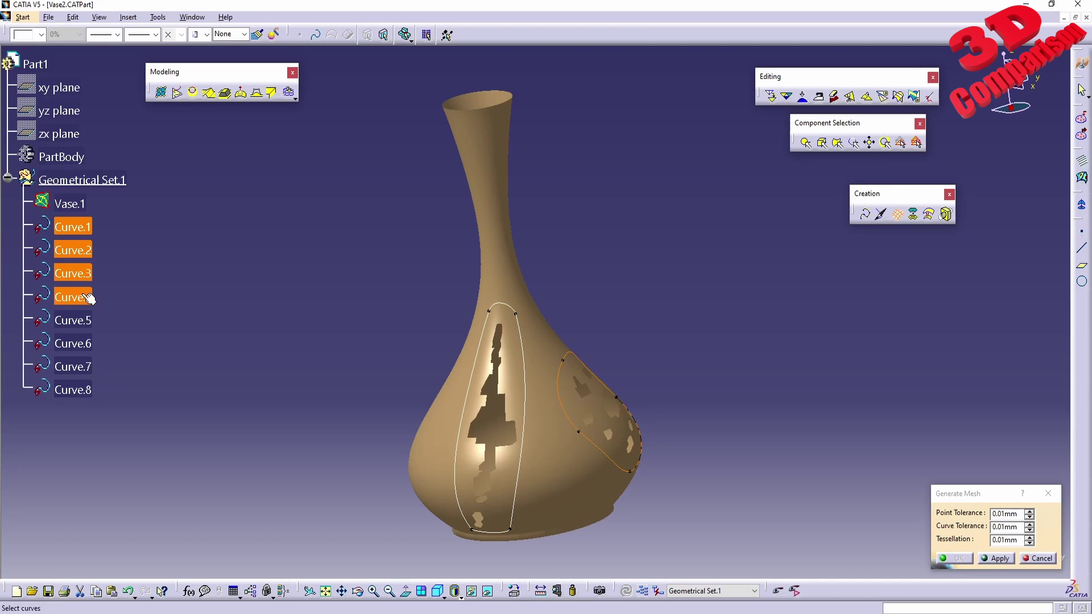
middle_drag(620, 490, 569, 495)
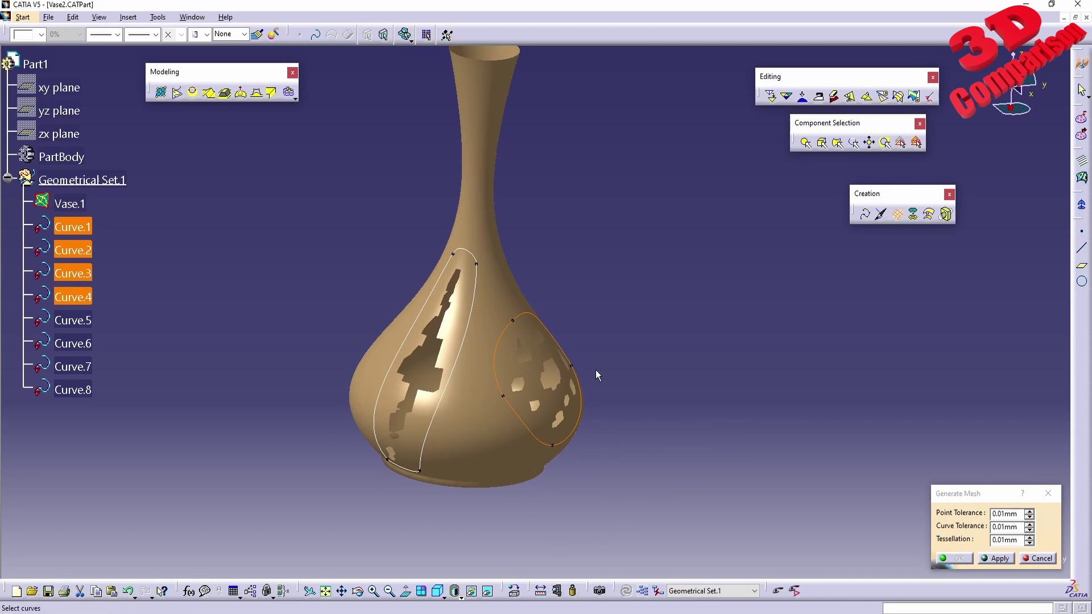
middle_drag(593, 367, 532, 362)
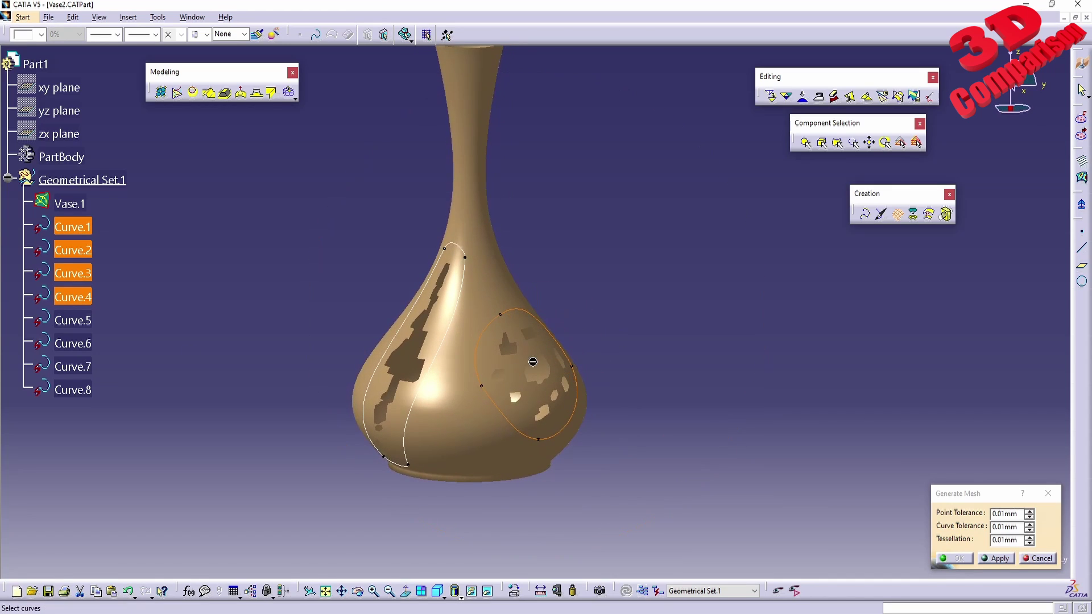
click(492, 293)
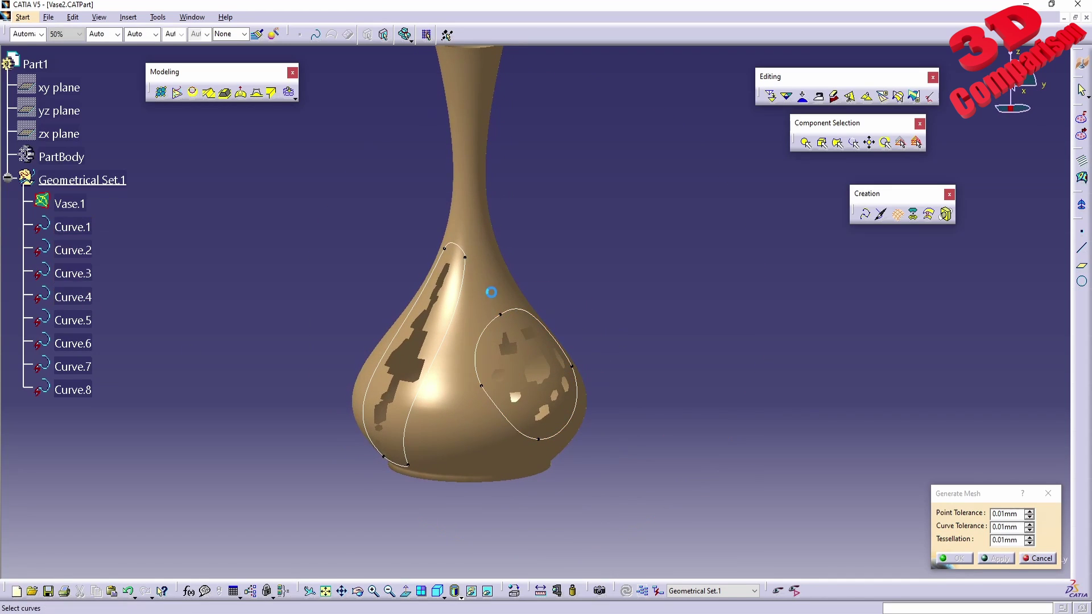
Generate a polygonal mesh from Curve.1 through Curve.4, previewing it before accepting.
click(82, 229)
shift+click(78, 296)
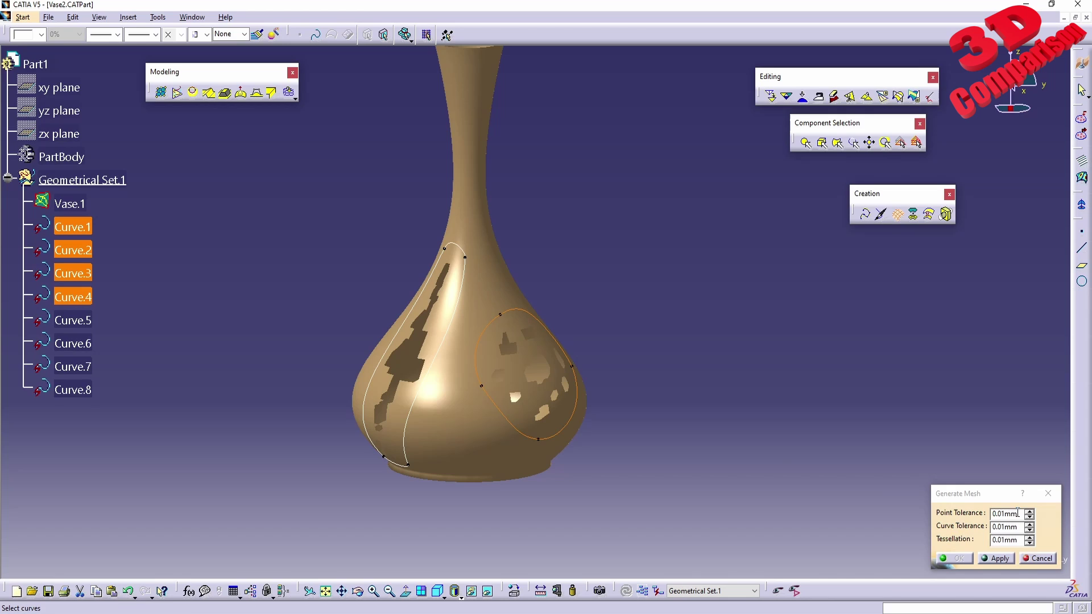
middle_drag(556, 385, 536, 372)
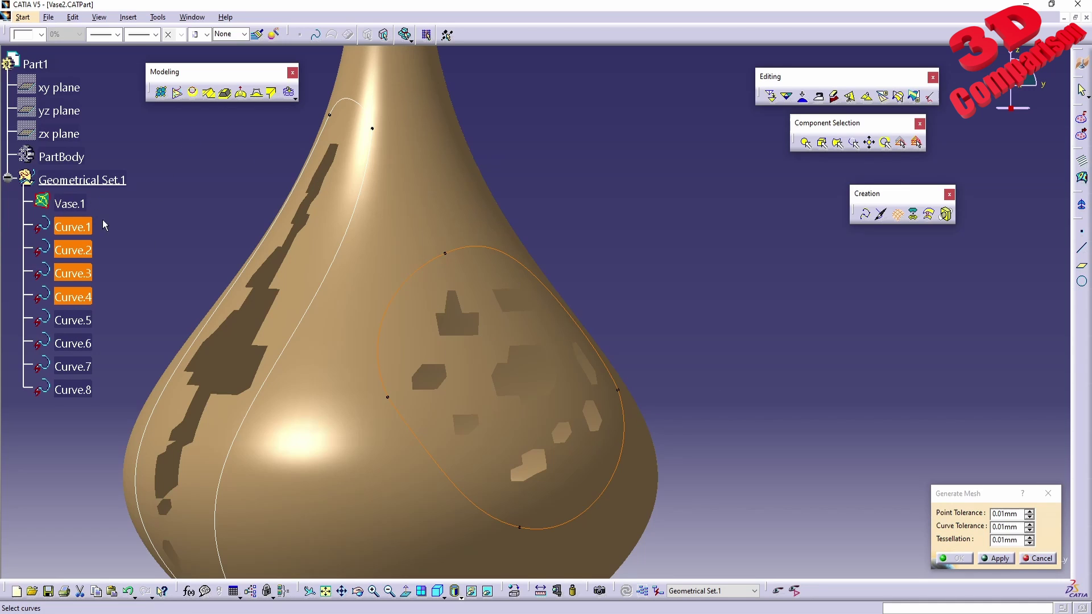
click(995, 559)
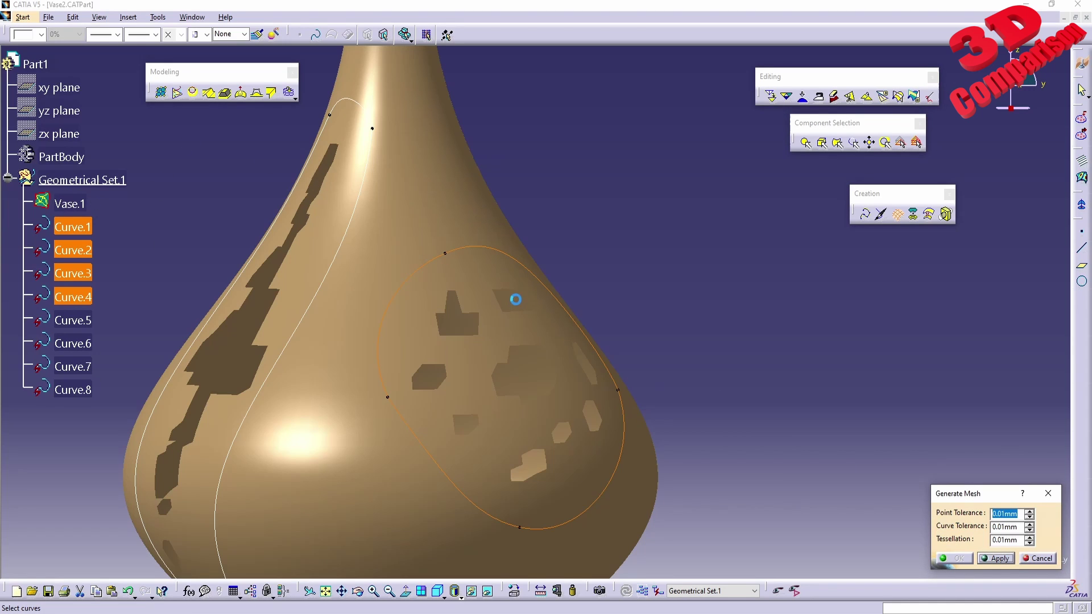
middle_drag(500, 357, 552, 358)
click(958, 558)
Hide Vase.1 and Curve.1 through Curve.8 to inspect the generated mesh alone from several angles.
click(73, 389)
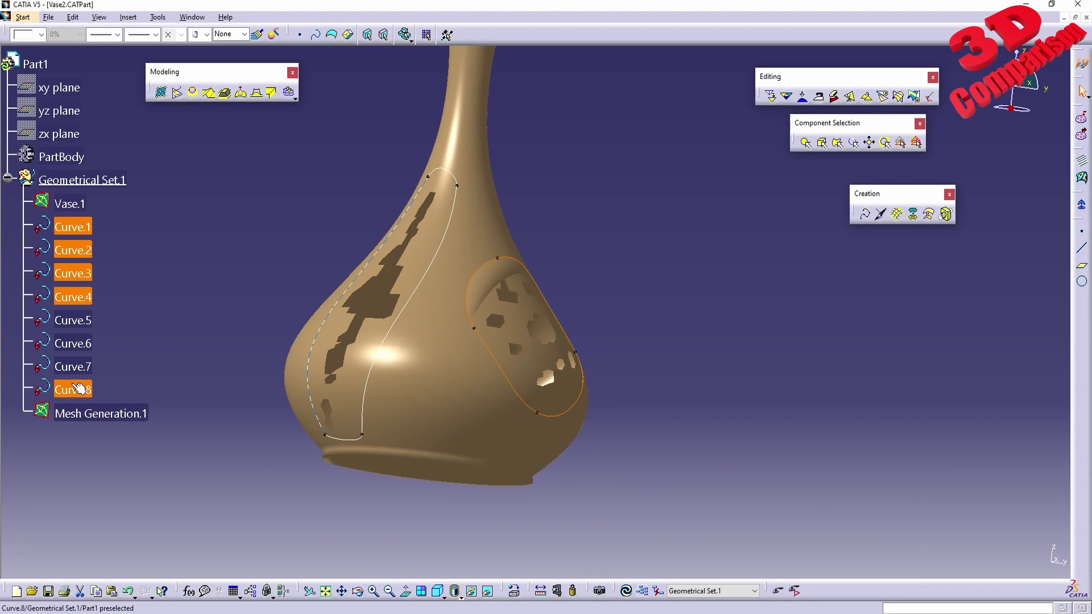
shift+click(69, 203)
right_click(68, 206)
click(99, 238)
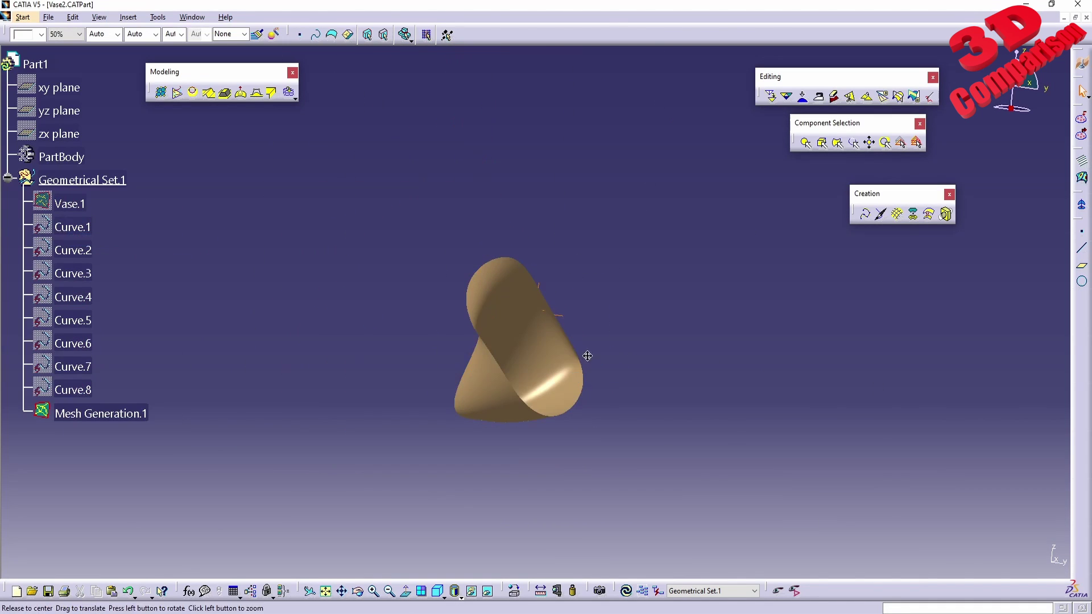
middle_drag(585, 356, 502, 449)
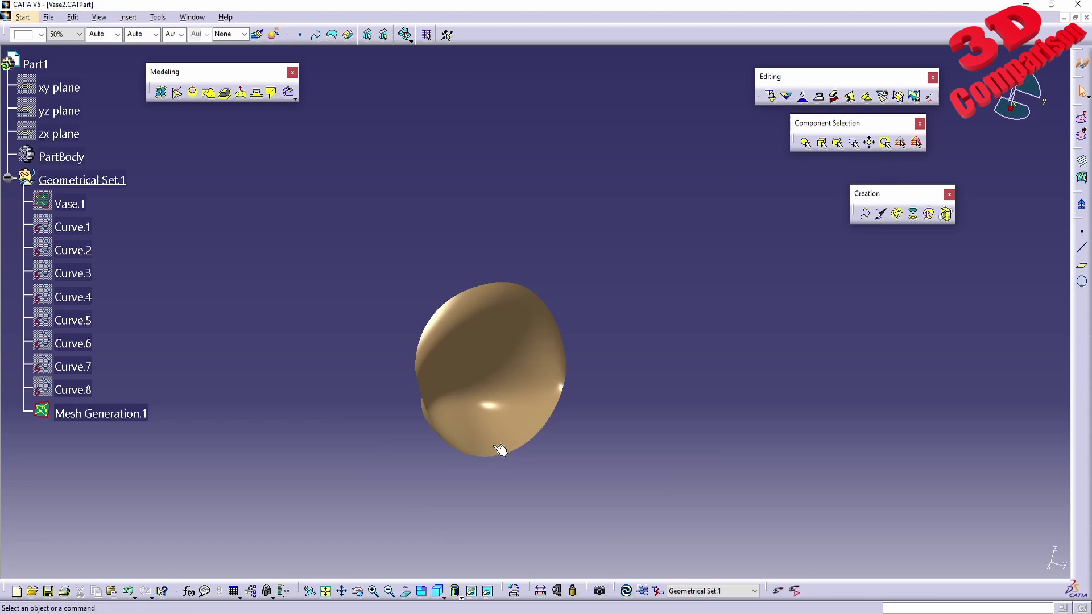
middle_drag(473, 414, 596, 359)
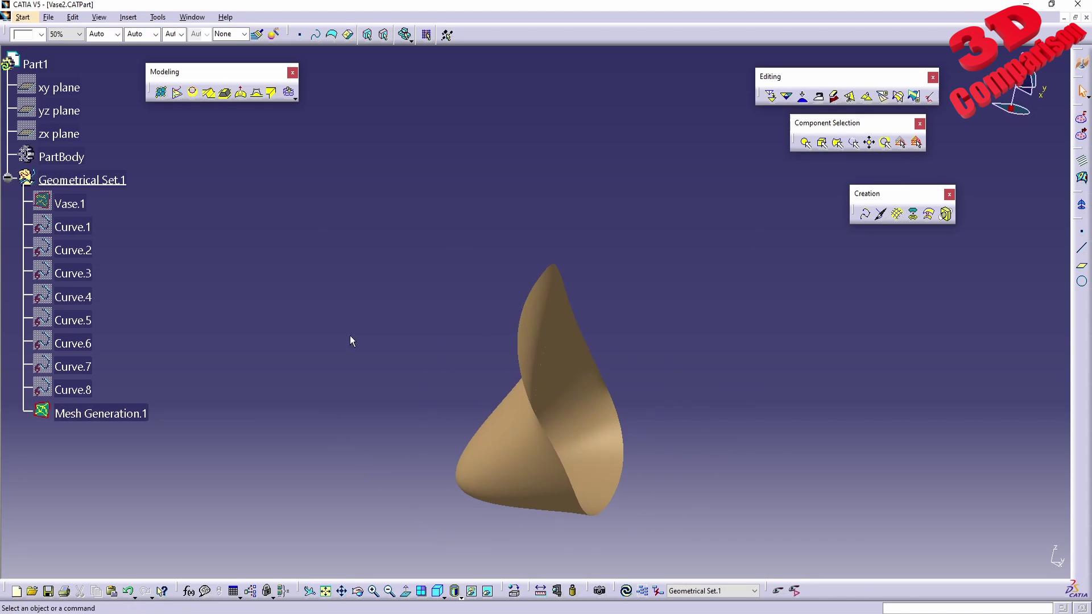
Show Vase.1 and its eight curves again, and delete the generated mesh.
click(67, 209)
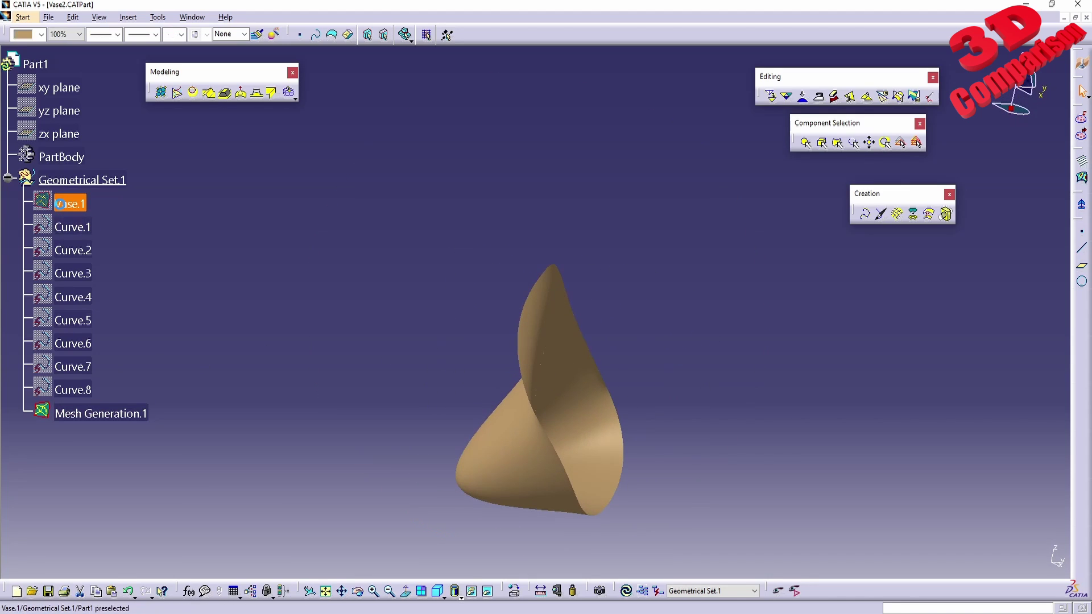
shift+click(73, 390)
right_click(84, 389)
click(116, 181)
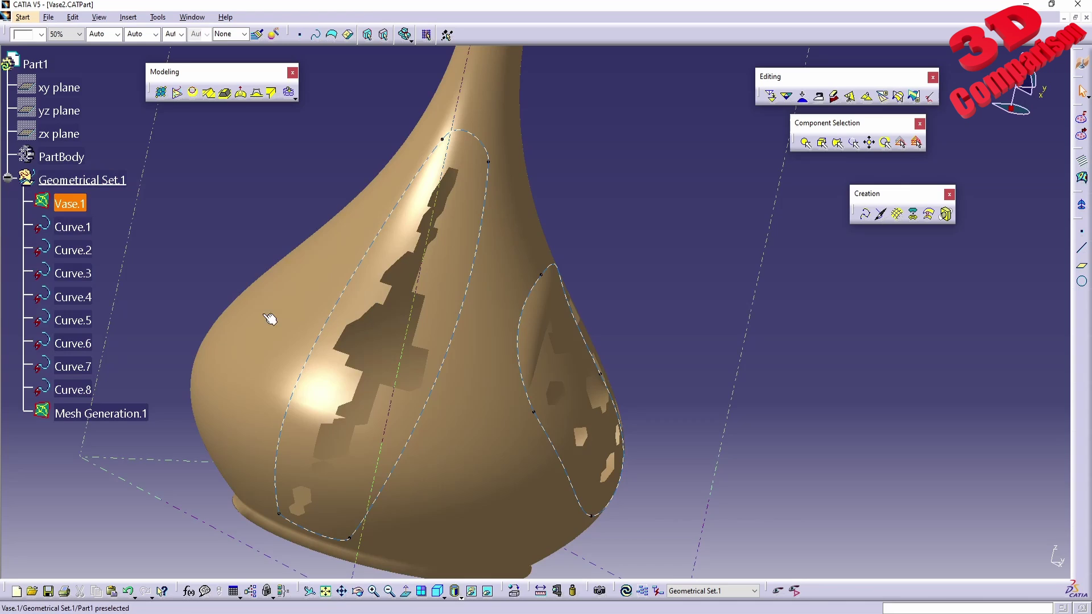
click(102, 414)
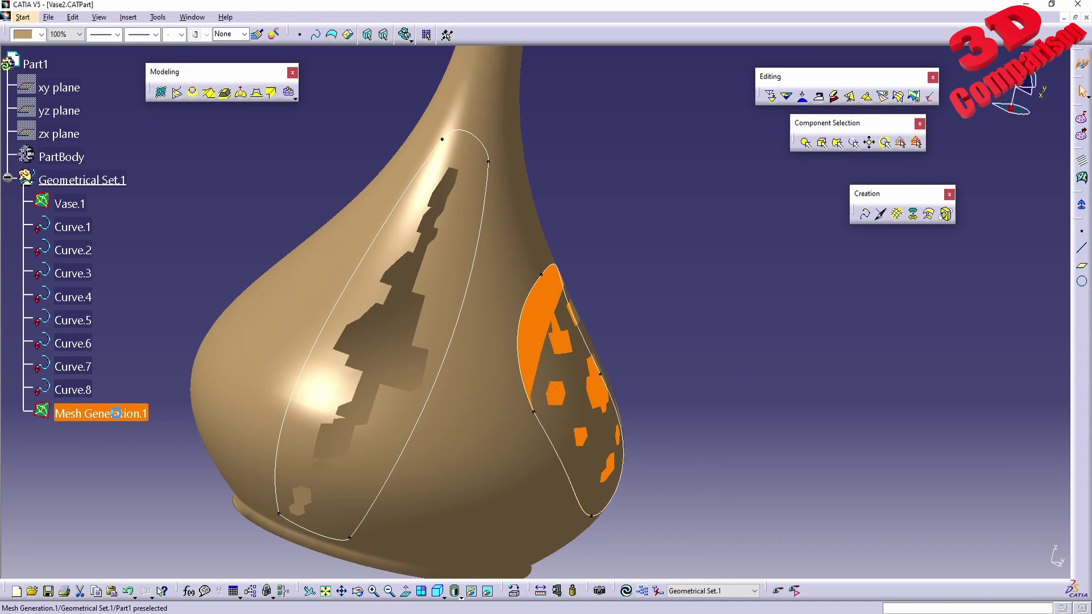
key(Delete)
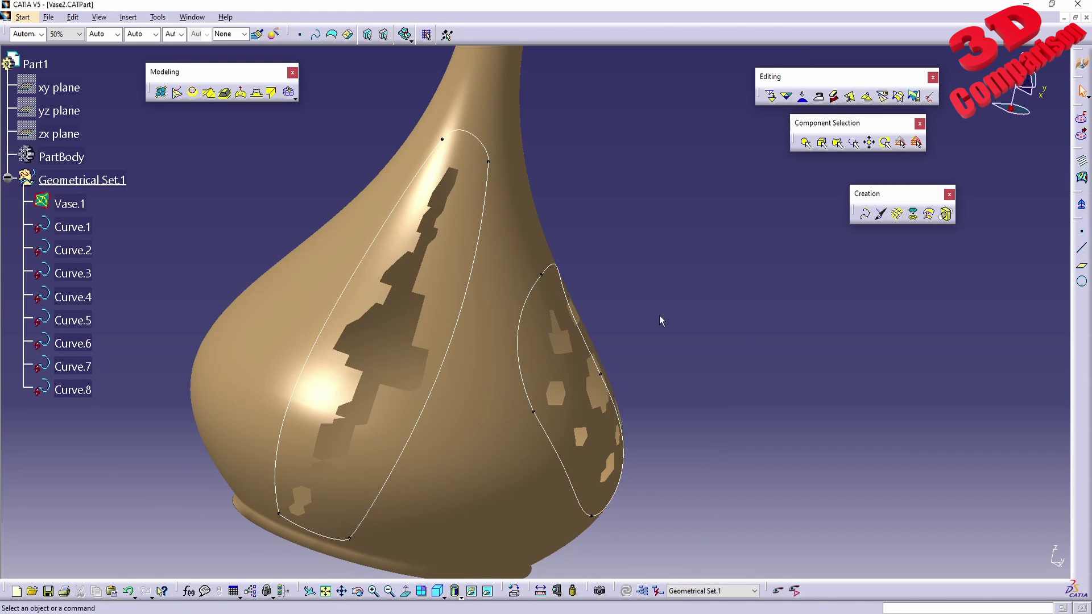
Generate a mesh again, this time with Vase.1 and Curve.1 through Curve.4 selected before starting the command.
middle_drag(659, 315, 398, 244)
click(72, 204)
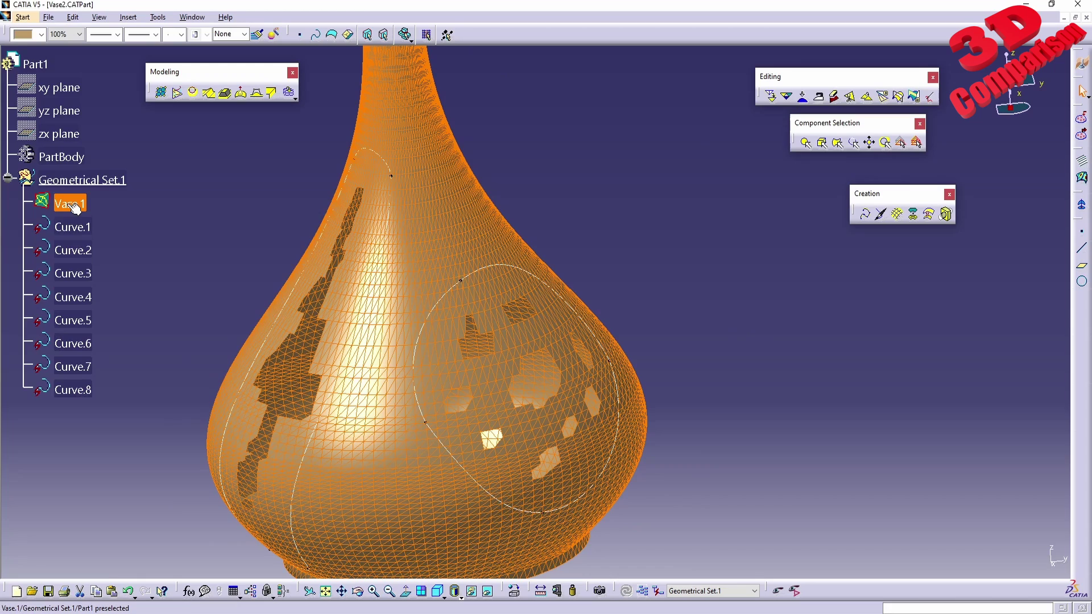
ctrl+click(73, 227)
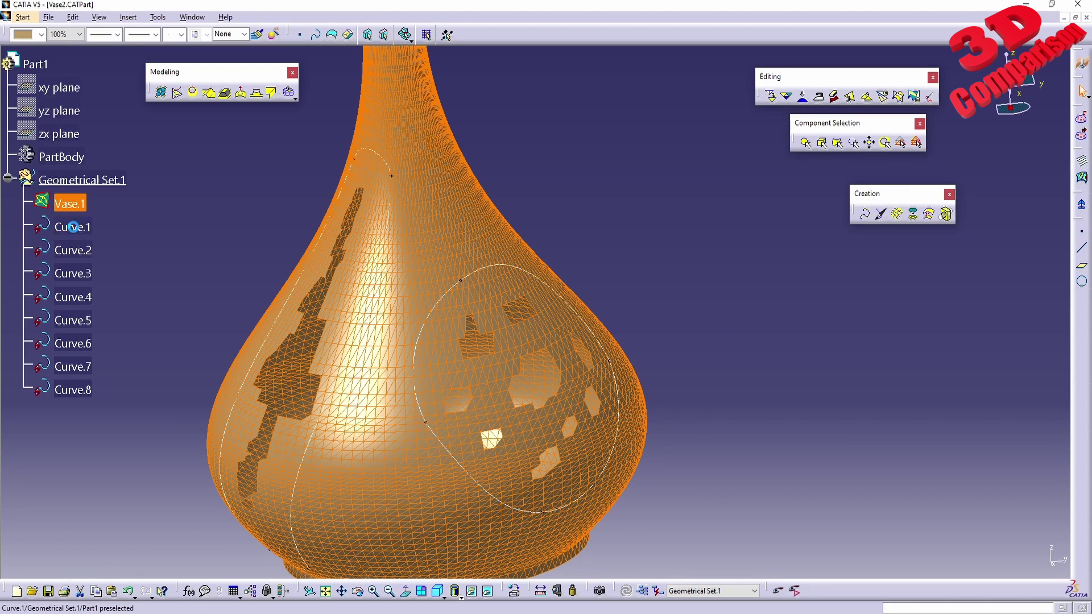
ctrl+click(73, 250)
ctrl+click(72, 274)
ctrl+click(80, 297)
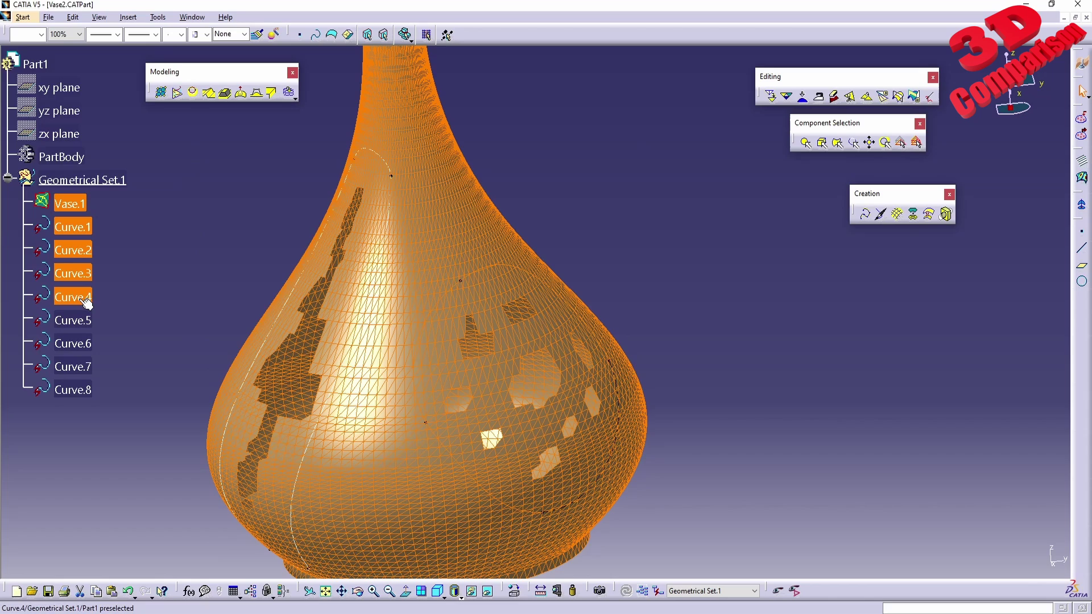
click(897, 214)
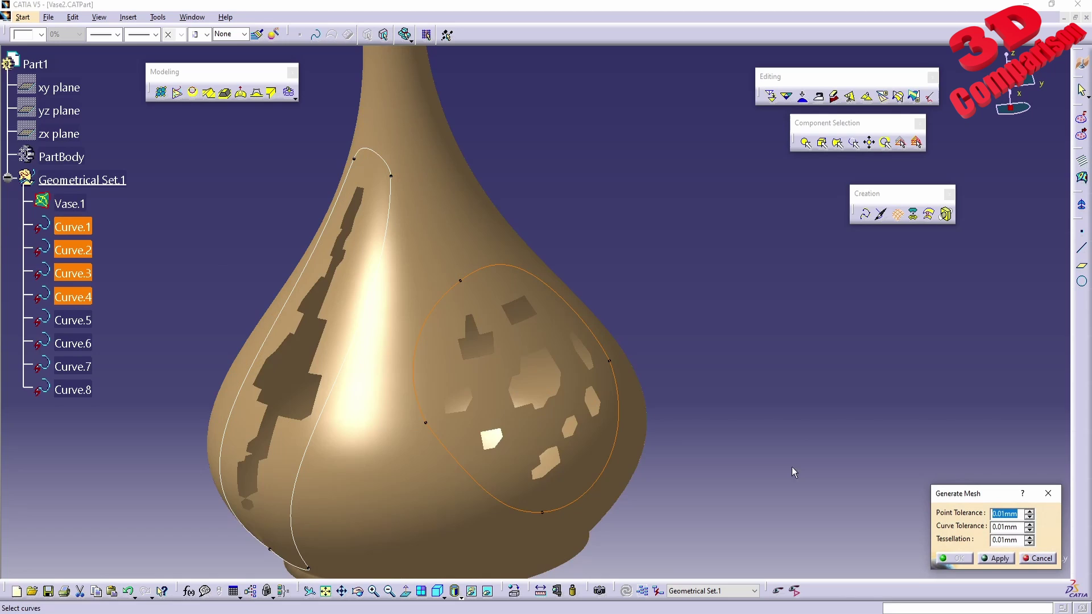
click(1001, 559)
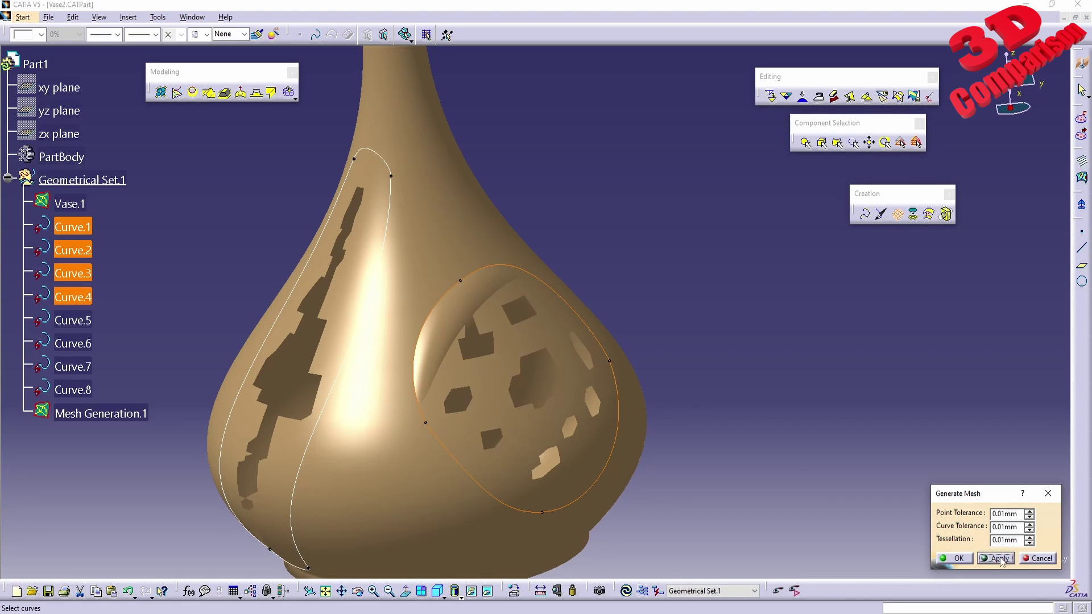
click(955, 559)
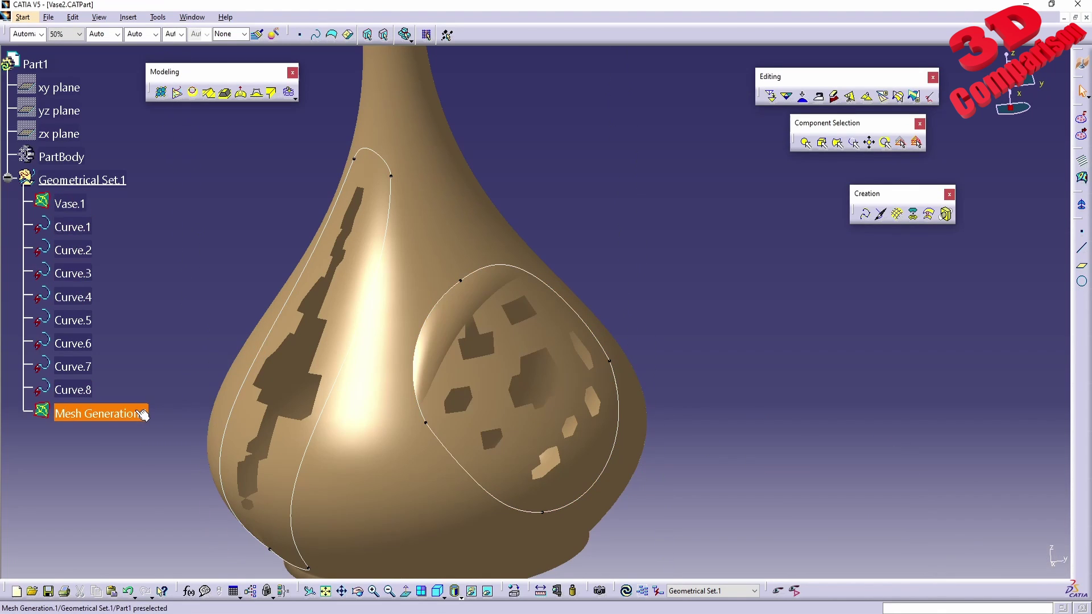
Hide the vase and all eight curves to isolate the second generated mesh.
middle_drag(426, 348, 433, 245)
click(53, 203)
shift+click(72, 389)
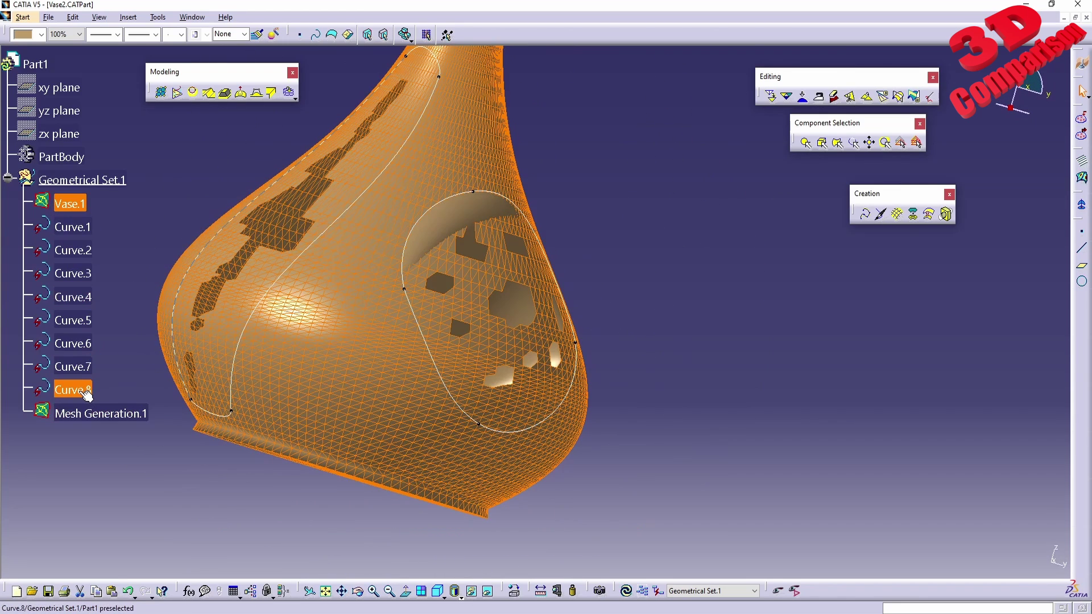
right_click(76, 205)
click(108, 239)
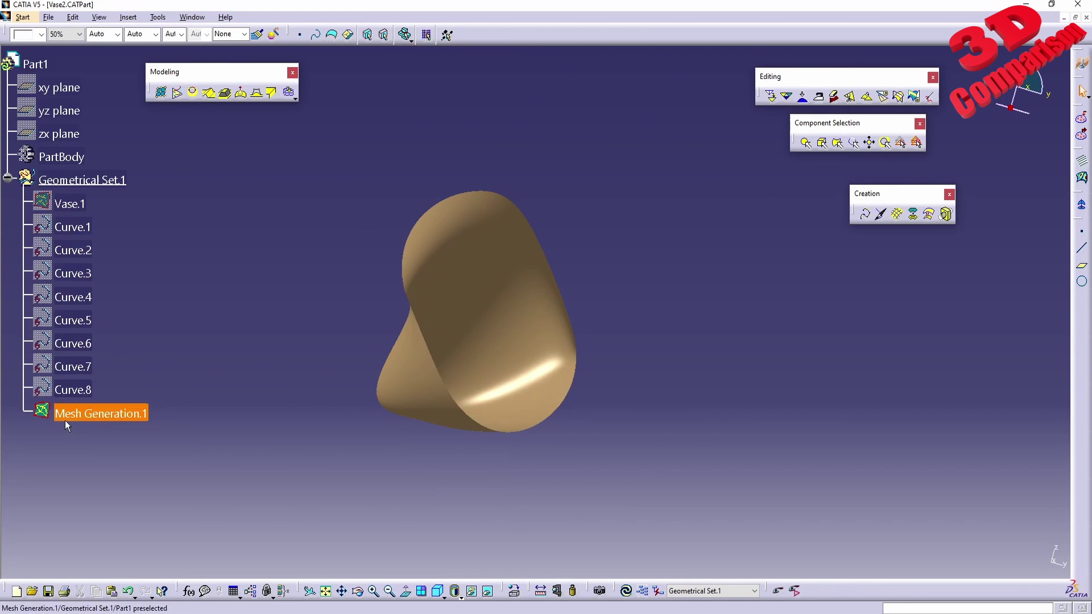
Restore the display of the vase and all its curves, and delete the second generated mesh.
shift+click(68, 208)
right_click(73, 208)
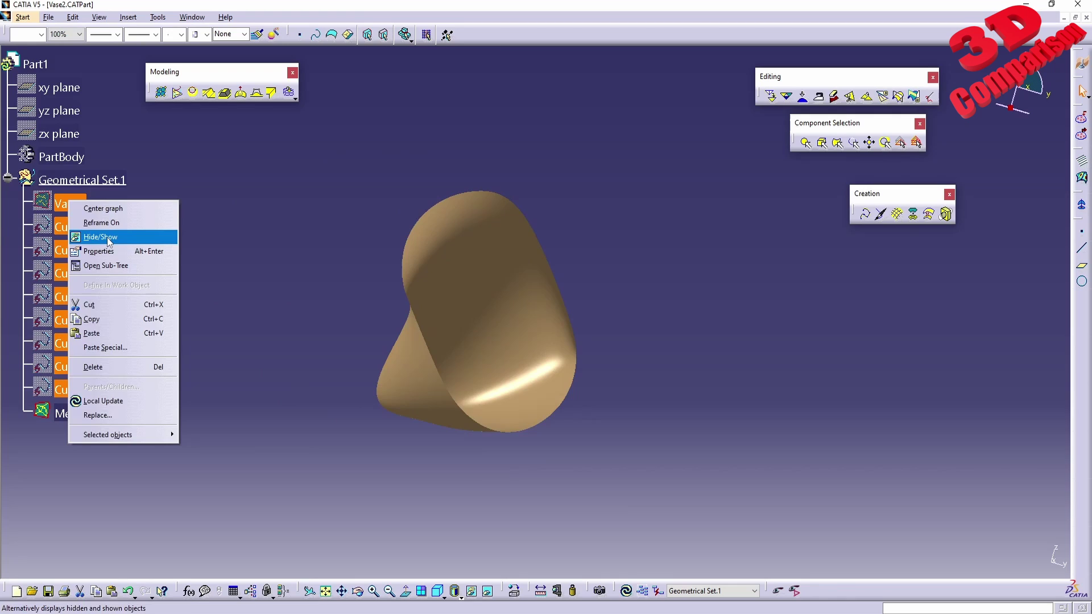
click(108, 234)
click(125, 424)
key(Delete)
Draw a short open Paint Curve on the vase beside the upper end of the elongated damaged area.
mouse_move(419, 317)
middle_down()
mouse_move(490, 405)
mouse_move(518, 405)
mouse_move(526, 333)
middle_up()
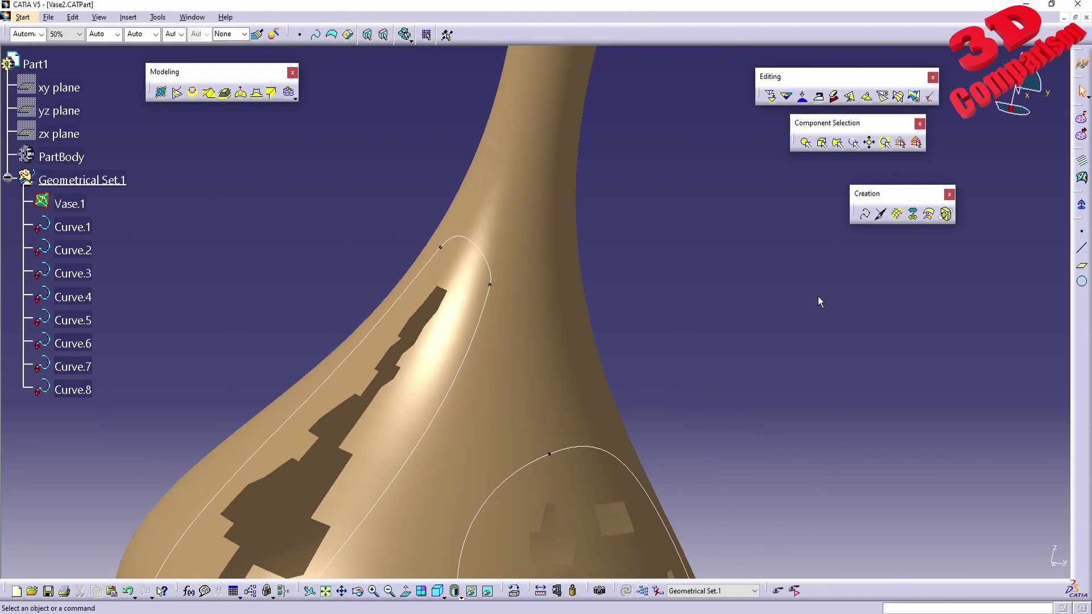
click(880, 216)
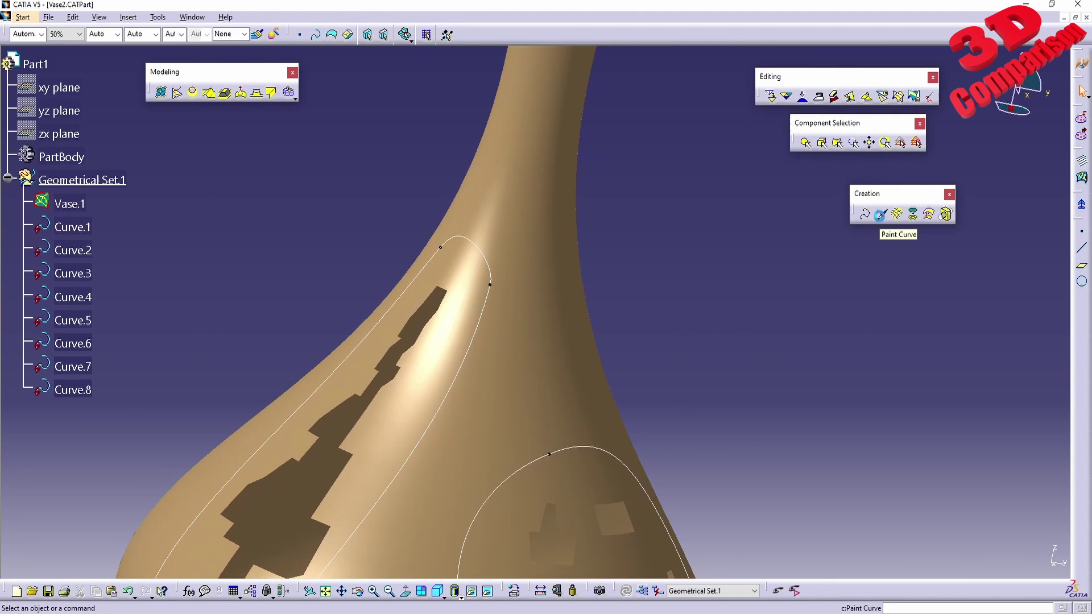
click(526, 278)
click(515, 325)
click(524, 389)
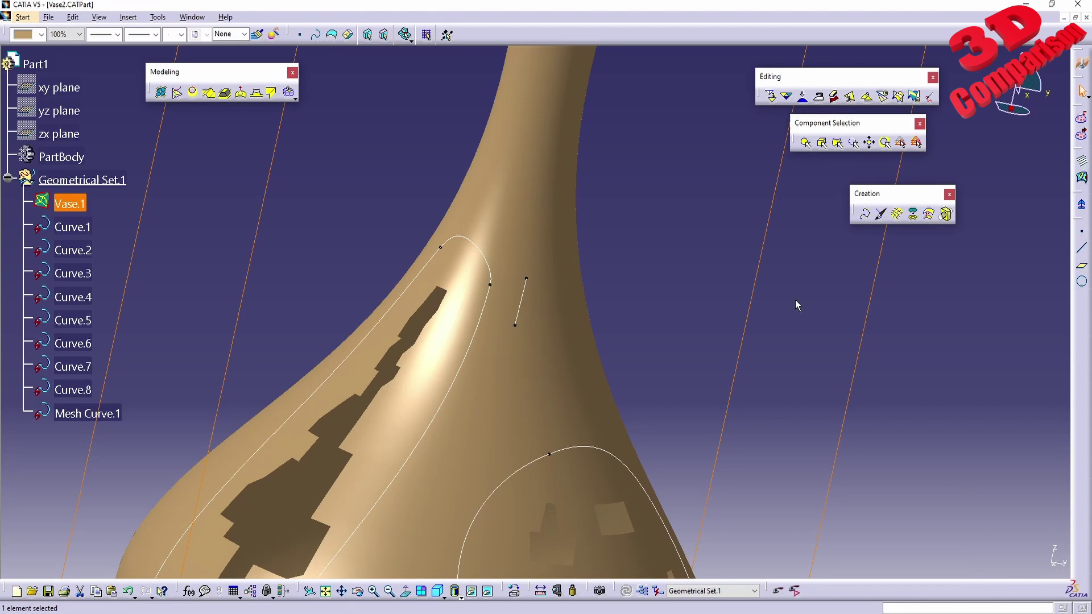
Draw a closed six-point Paint Curve loop on the vase neck just below the rim.
click(884, 222)
middle_drag(579, 216, 506, 442)
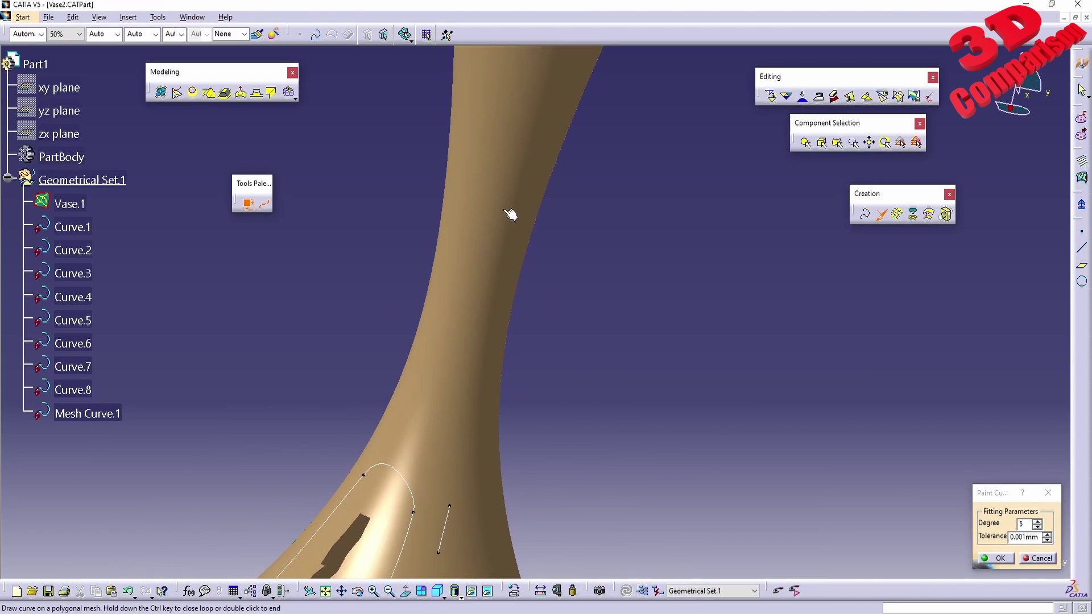
middle_drag(541, 99, 502, 337)
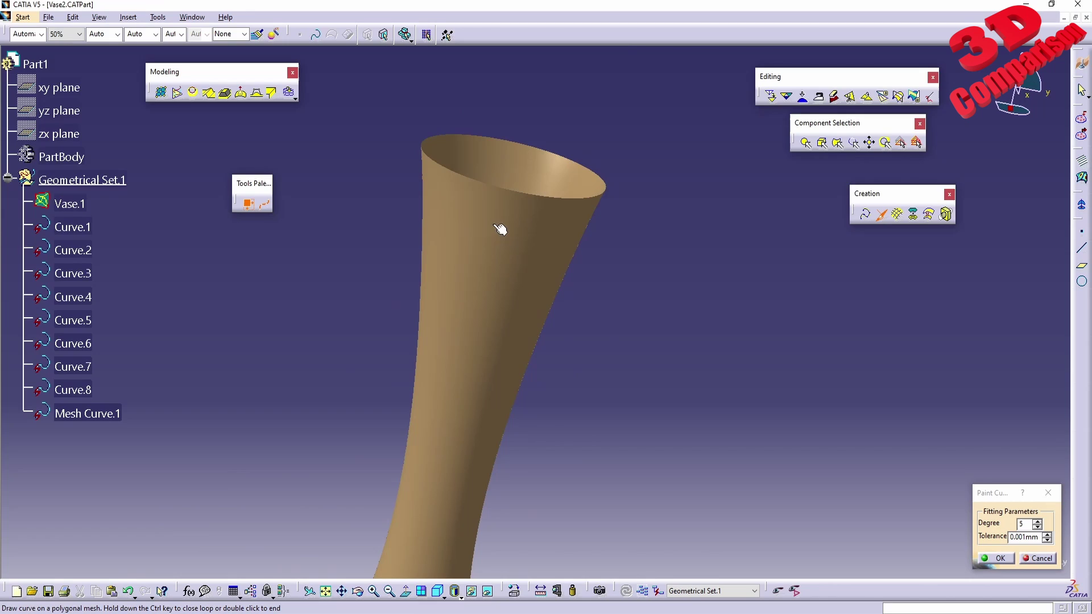
click(489, 245)
click(444, 282)
click(457, 353)
click(503, 342)
click(523, 307)
click(508, 269)
ctrl+click(497, 256)
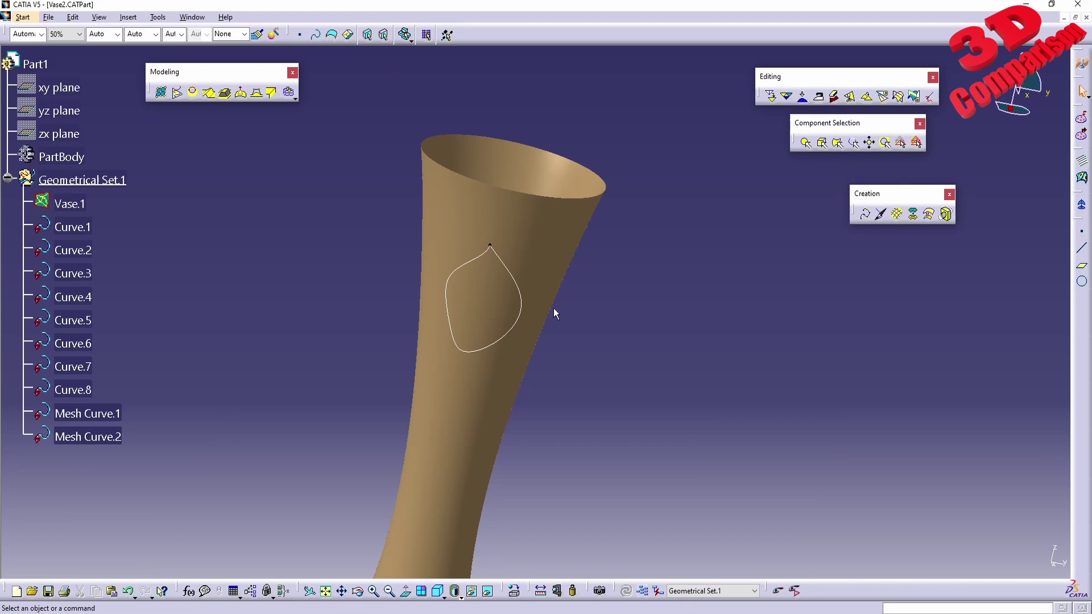
click(69, 203)
ctrl+click(114, 437)
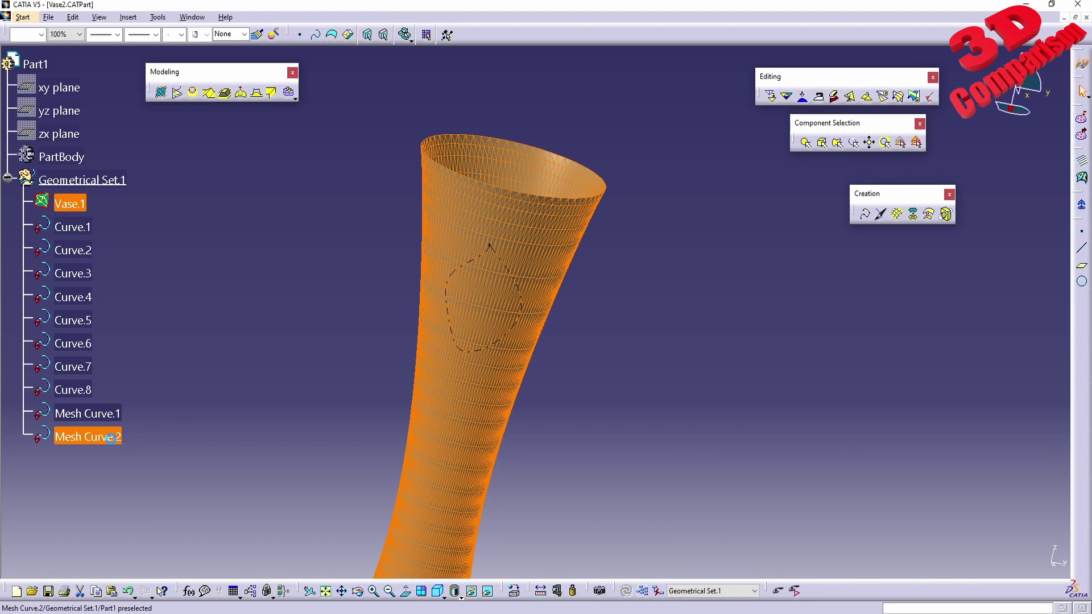
click(660, 373)
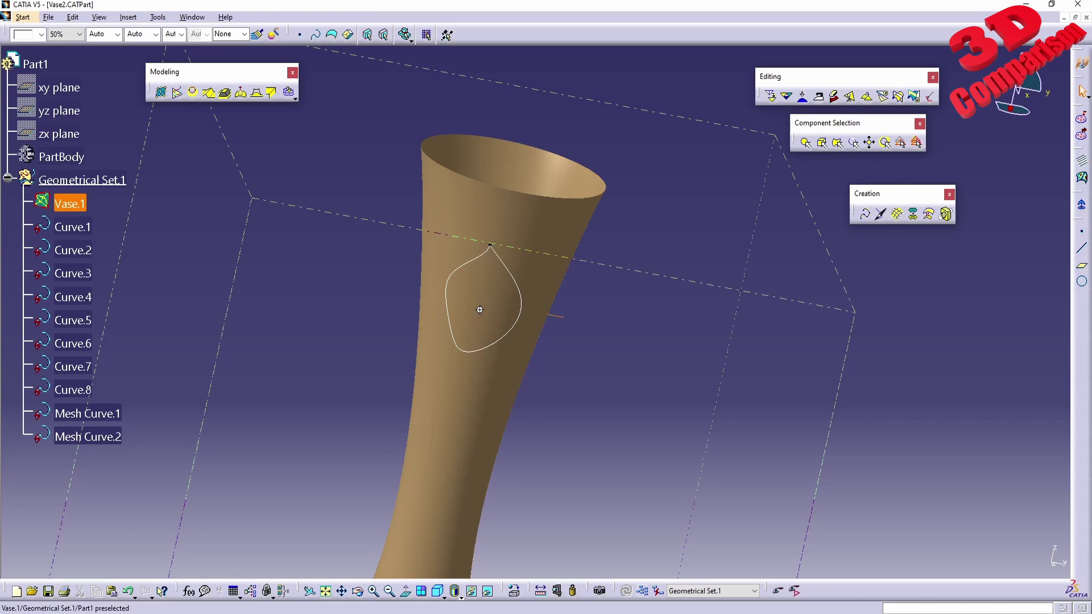
Brush-select triangles inside the closed neck curve with a 0.1 mm radius and delete them to make a hole.
ctrl+middle_drag(478, 307, 478, 243)
click(806, 143)
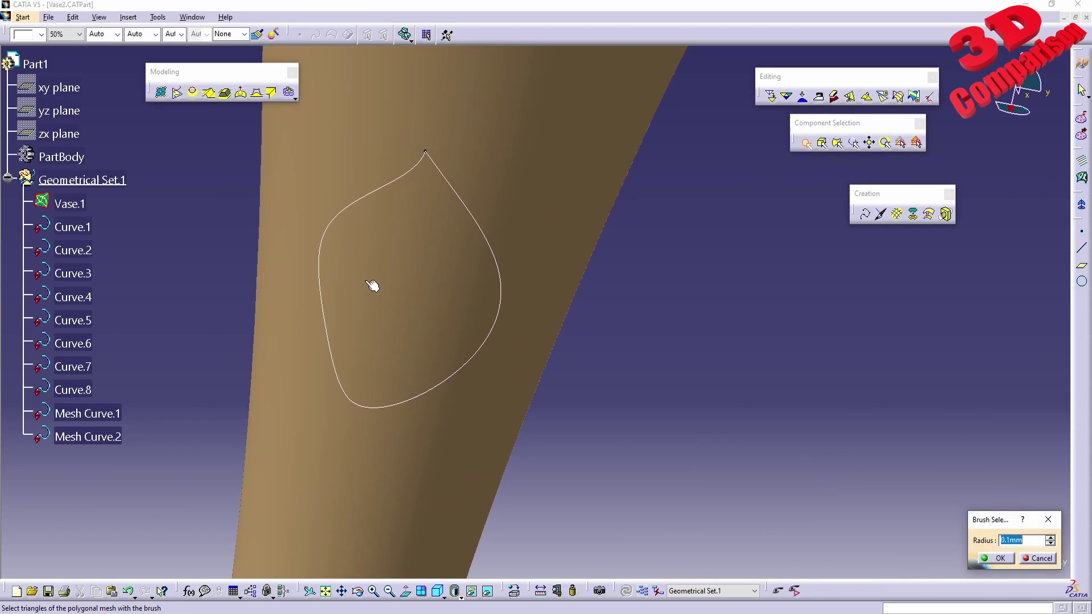
mouse_move(373, 285)
mouse_down()
mouse_move(384, 297)
mouse_move(409, 280)
mouse_move(410, 247)
mouse_move(397, 241)
mouse_move(424, 266)
mouse_move(420, 293)
mouse_up()
key(Delete)
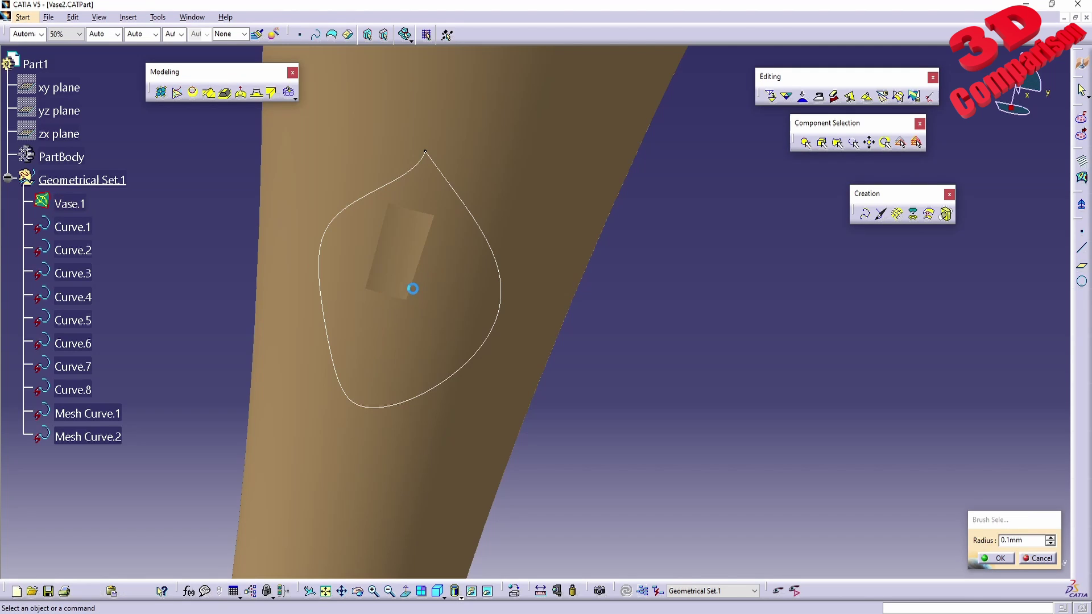
Try to generate a mesh from Vase.1 and the closed neck curve, with all three tolerances at 0.01 mm.
mouse_move(414, 291)
middle_down()
mouse_move(514, 421)
mouse_move(474, 261)
mouse_move(392, 280)
mouse_move(428, 312)
mouse_move(565, 307)
mouse_move(521, 327)
middle_up()
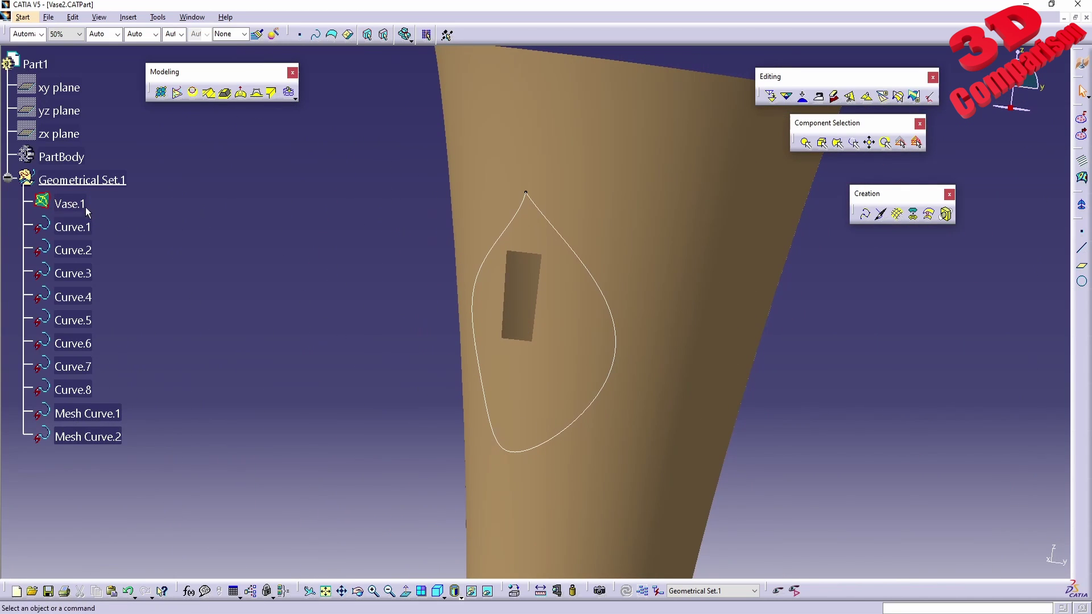
click(69, 204)
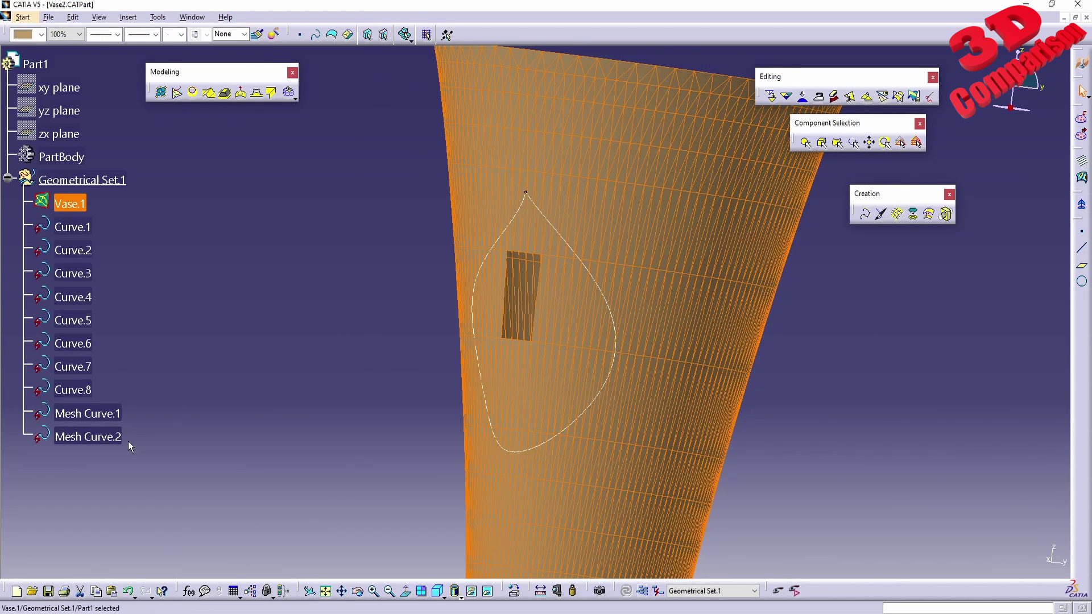
ctrl+click(108, 441)
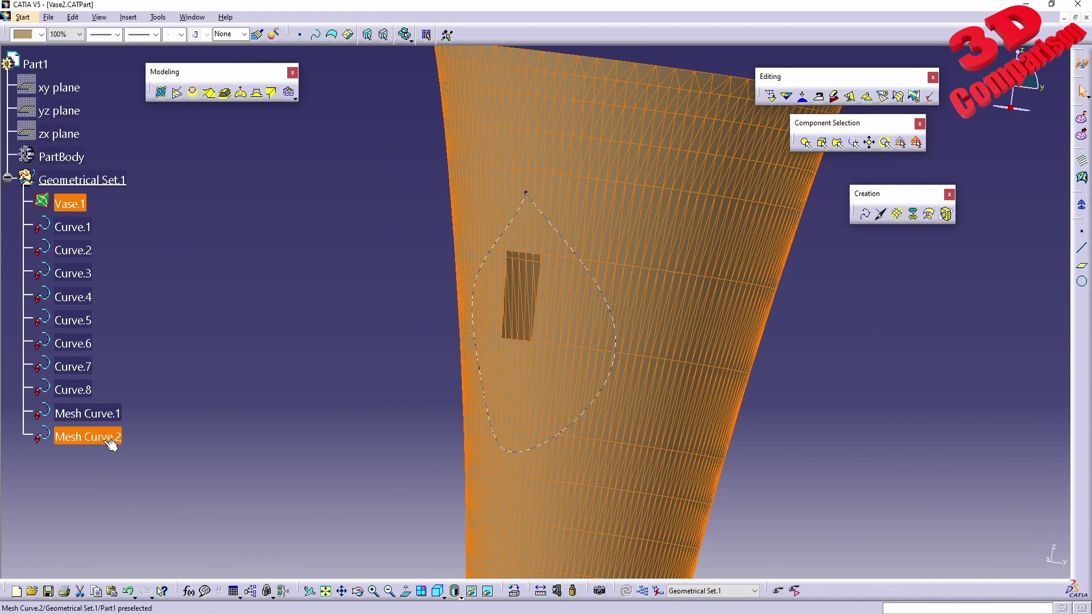
click(898, 217)
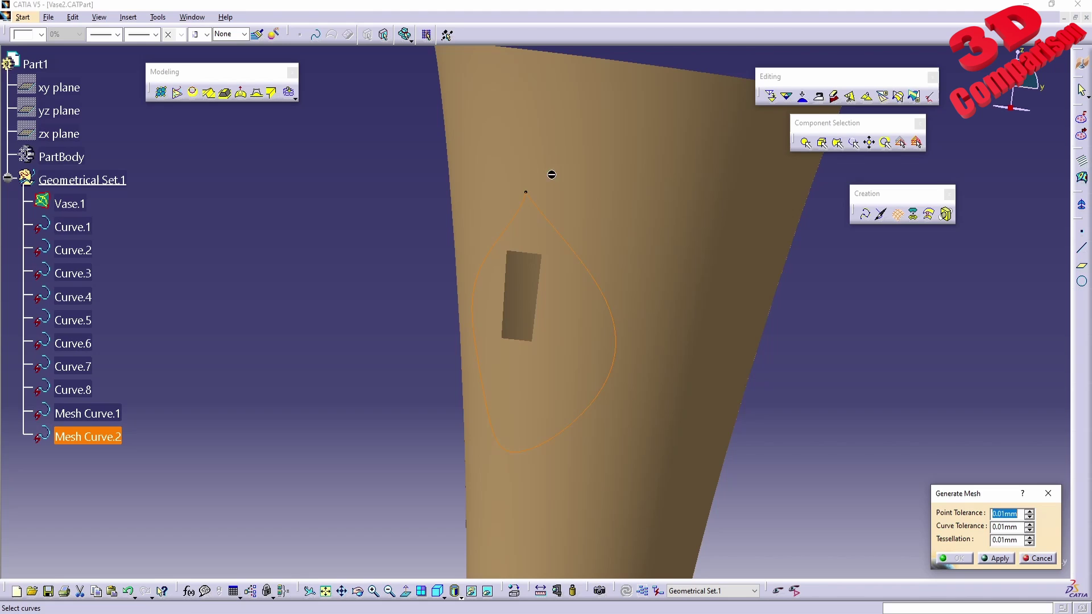
click(997, 558)
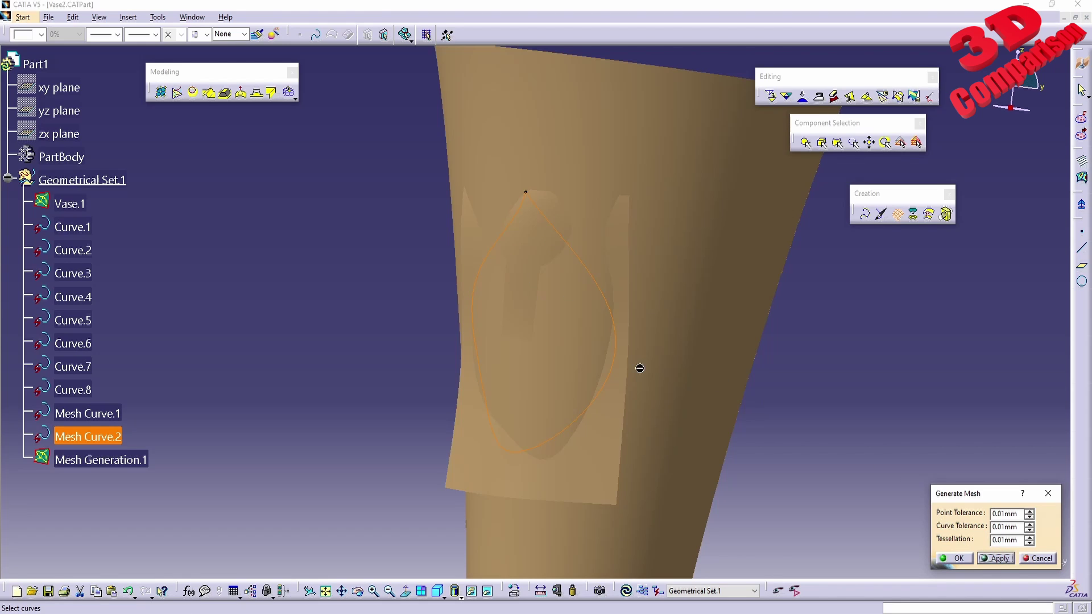
middle_drag(639, 368, 642, 392)
click(955, 558)
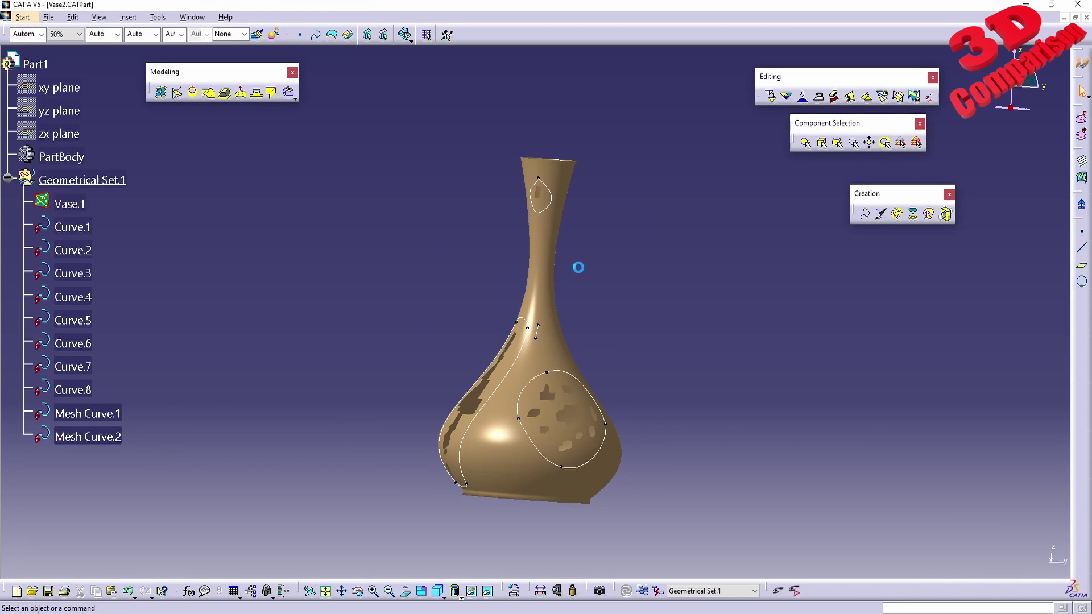
Delete the closed painted curve around the hole in the vase neck.
middle_drag(578, 267, 529, 278)
double_click(394, 232)
key(Delete)
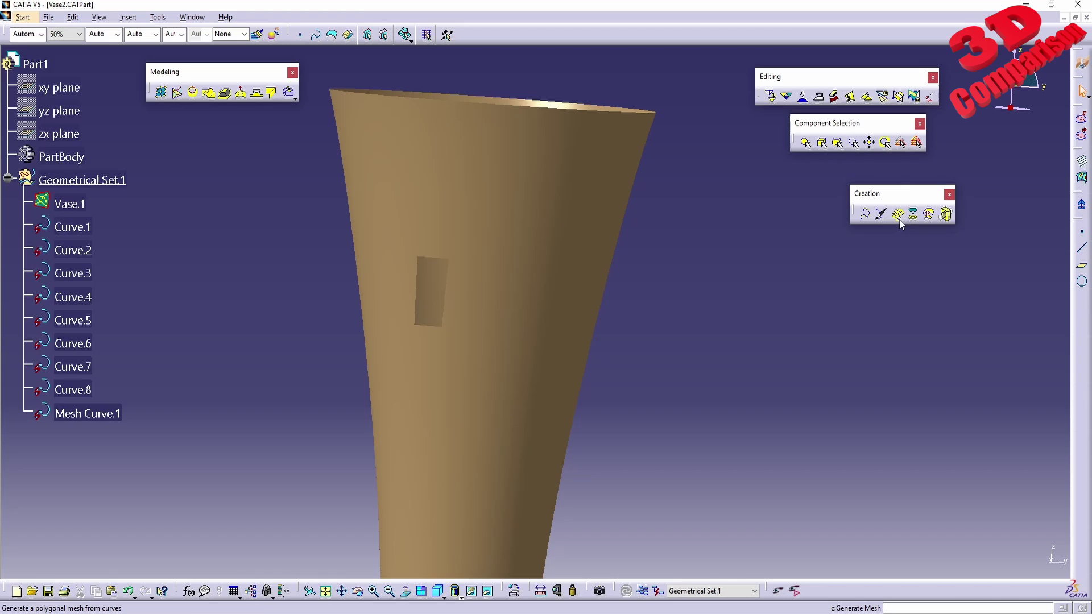
Switch to the Shape workbench that provides the Fill Holes command.
click(23, 17)
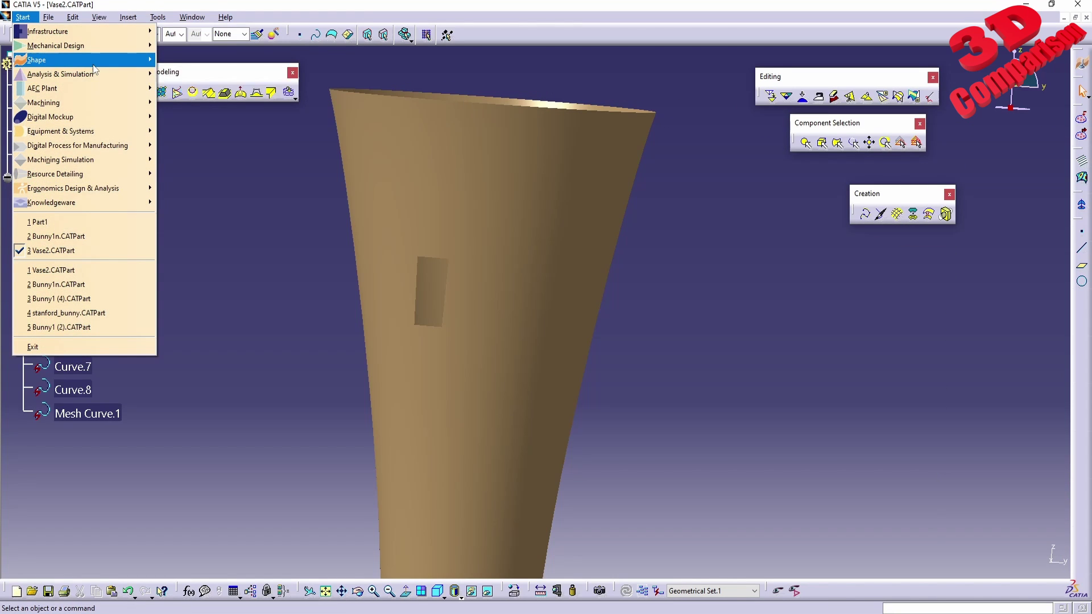
mouse_move(85, 60)
click(272, 122)
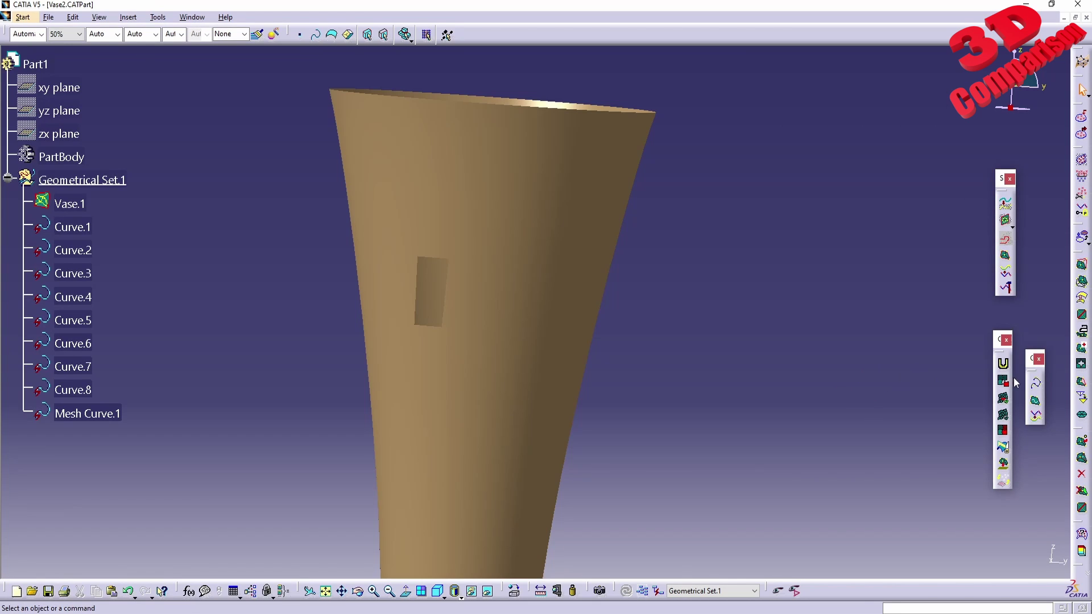
Fill only the rectangular hole in the vase neck with Fill Holes at a 50 mm hole size, leaving the rim open.
click(1081, 367)
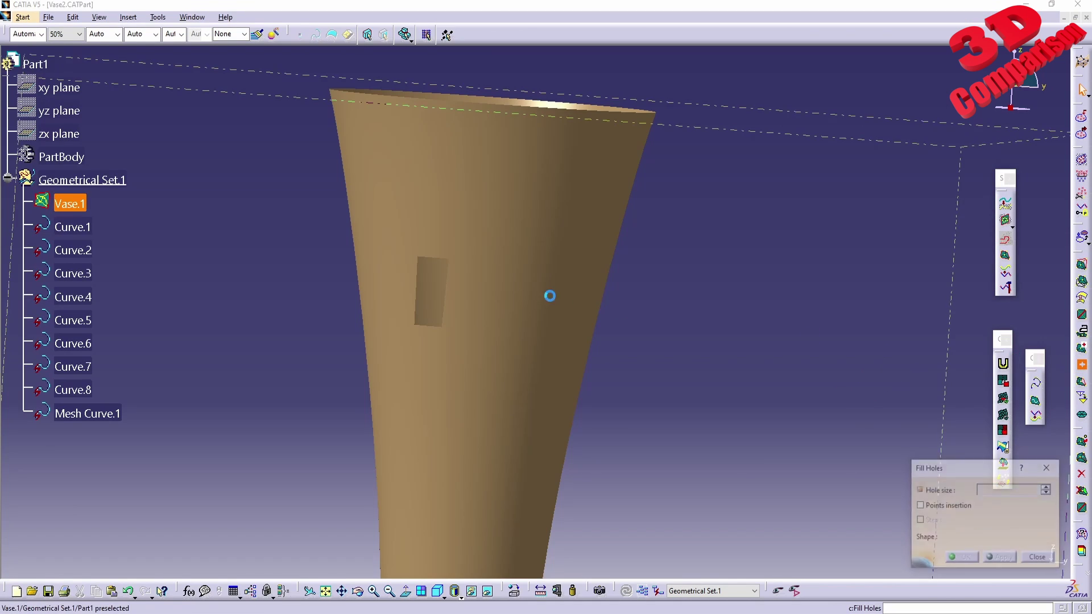
click(496, 283)
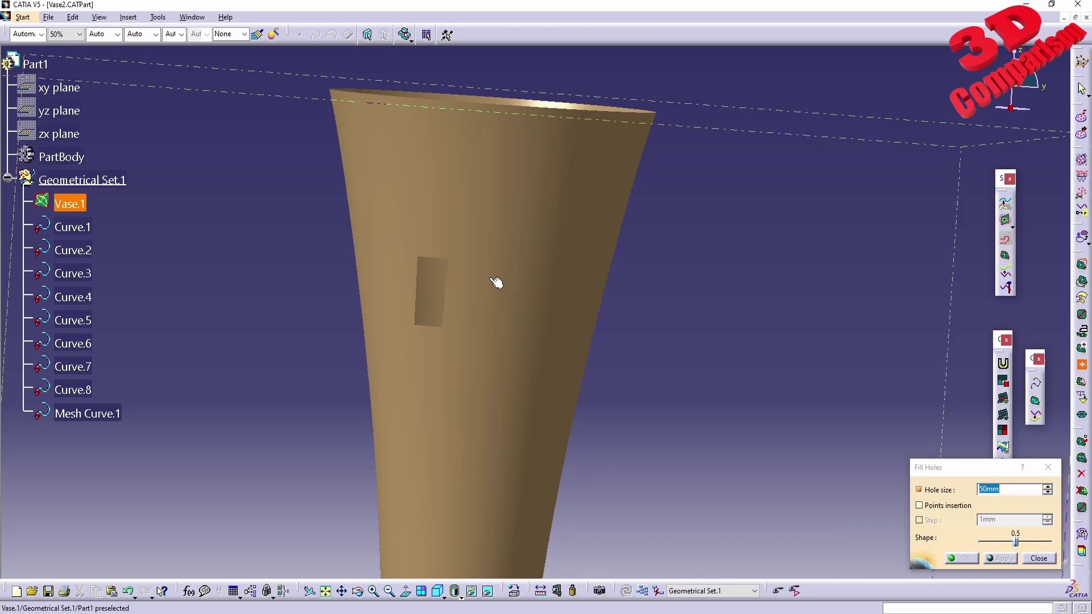
click(419, 252)
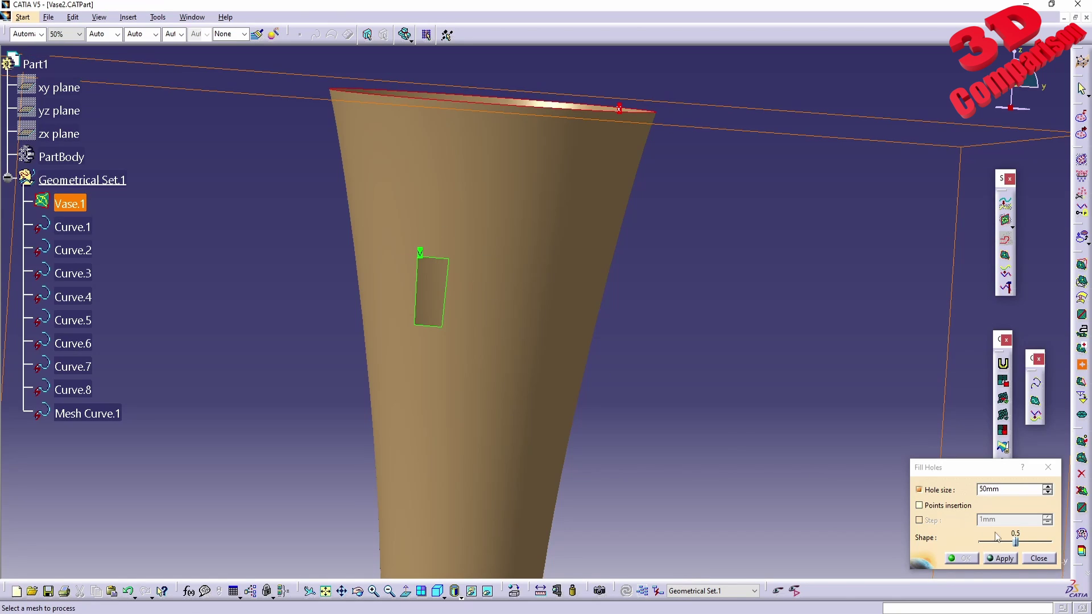
click(1007, 559)
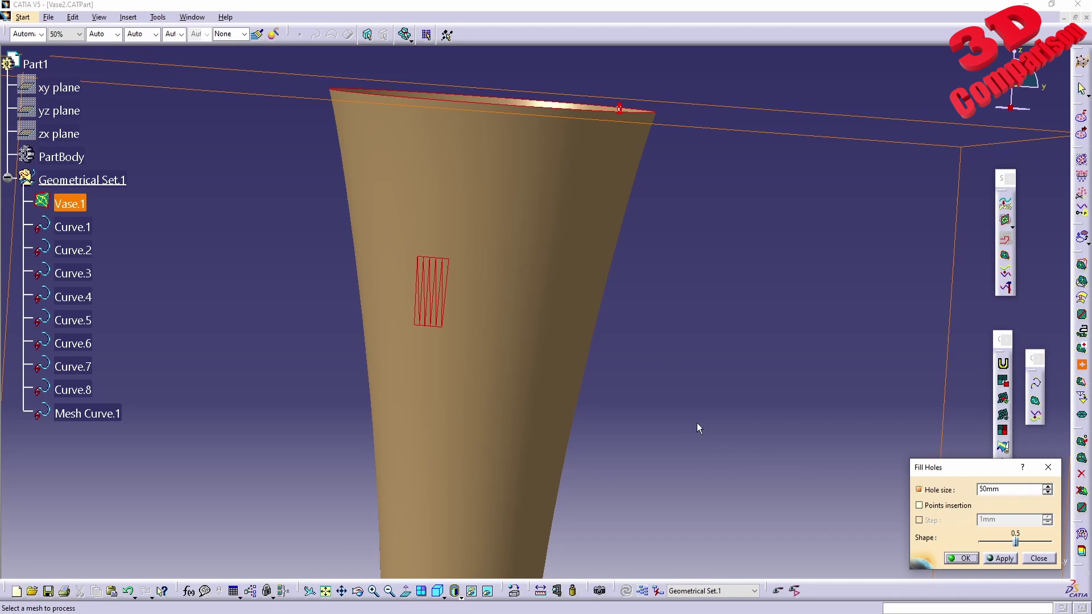
click(961, 559)
Return to the Shape workbench that provides the Paint Curve and Generate Mesh commands.
middle_drag(565, 341, 567, 377)
click(1088, 363)
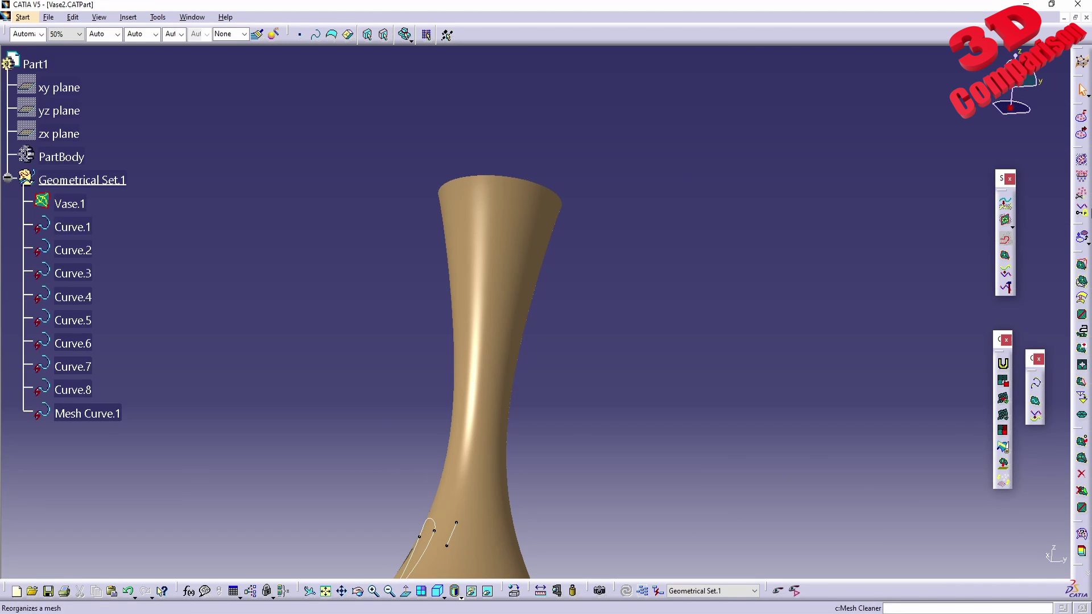
middle_drag(606, 412, 583, 200)
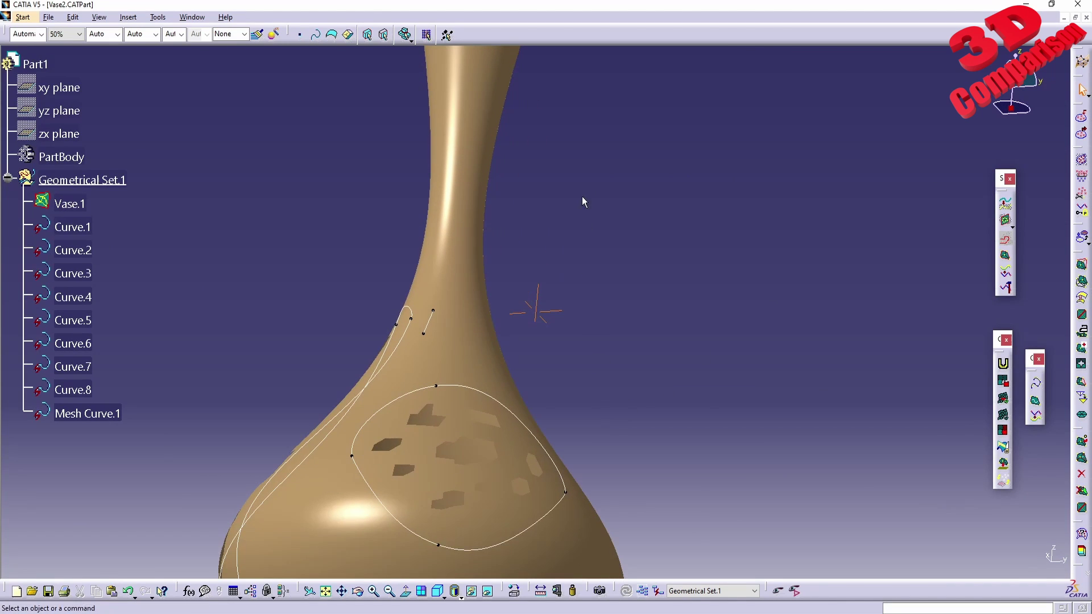
click(22, 17)
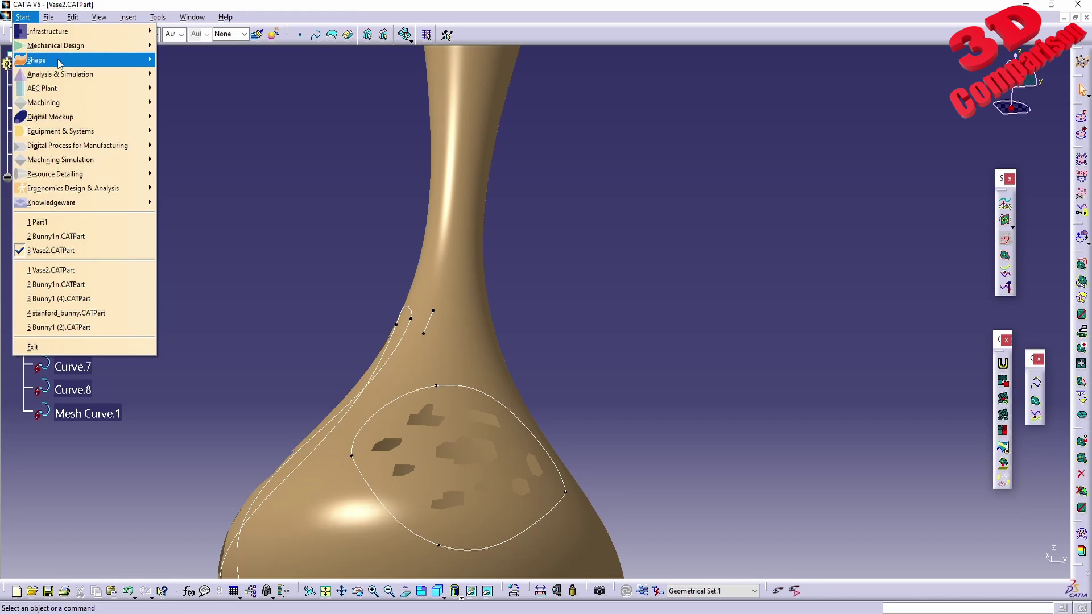
mouse_move(74, 59)
click(222, 159)
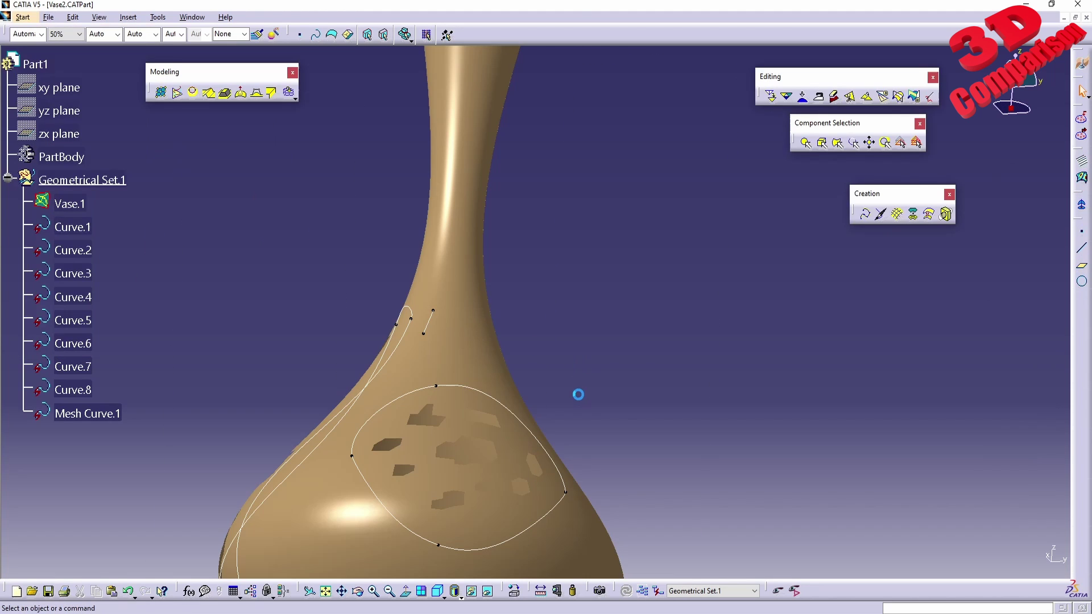
Generate a mesh from Vase.1 and Curve.5 through Curve.8, with point and curve tolerances of 0.001 mm and tessellation of 0.01 mm.
middle_drag(500, 367, 597, 341)
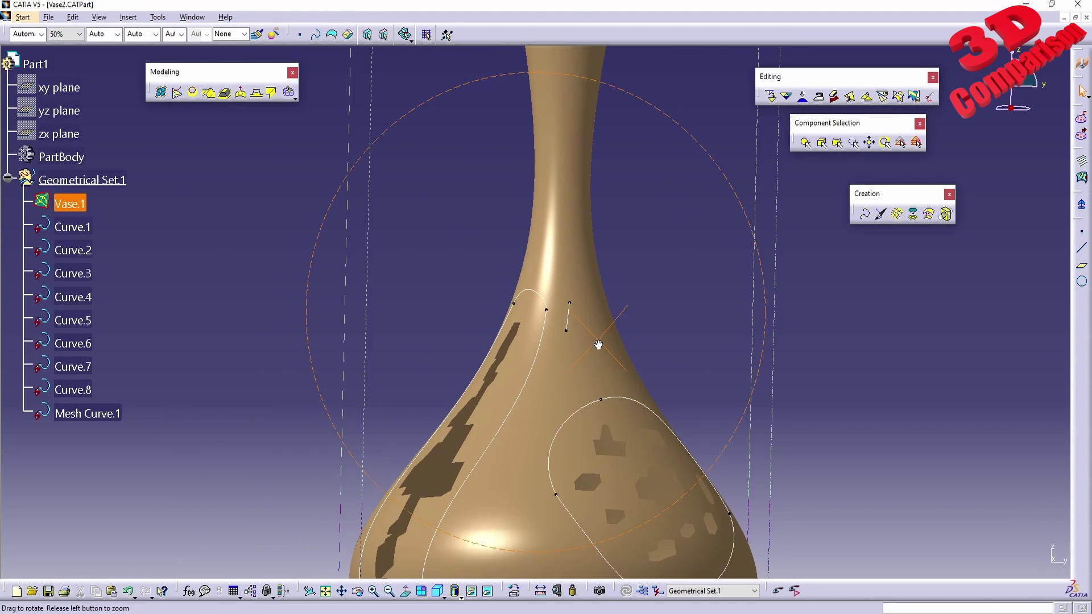
middle_drag(562, 390, 541, 256)
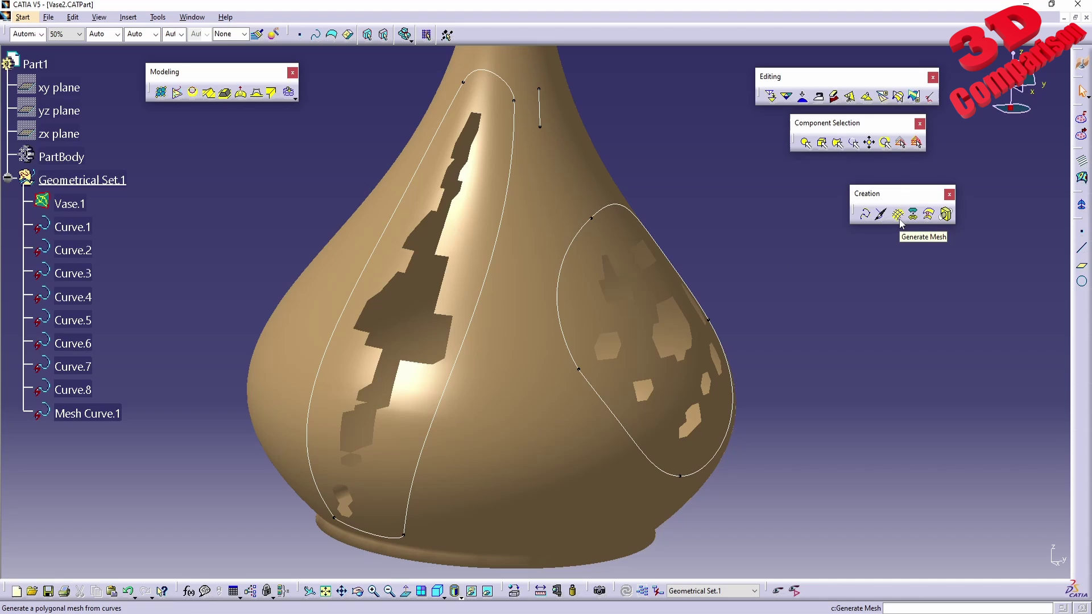
middle_drag(507, 219, 545, 312)
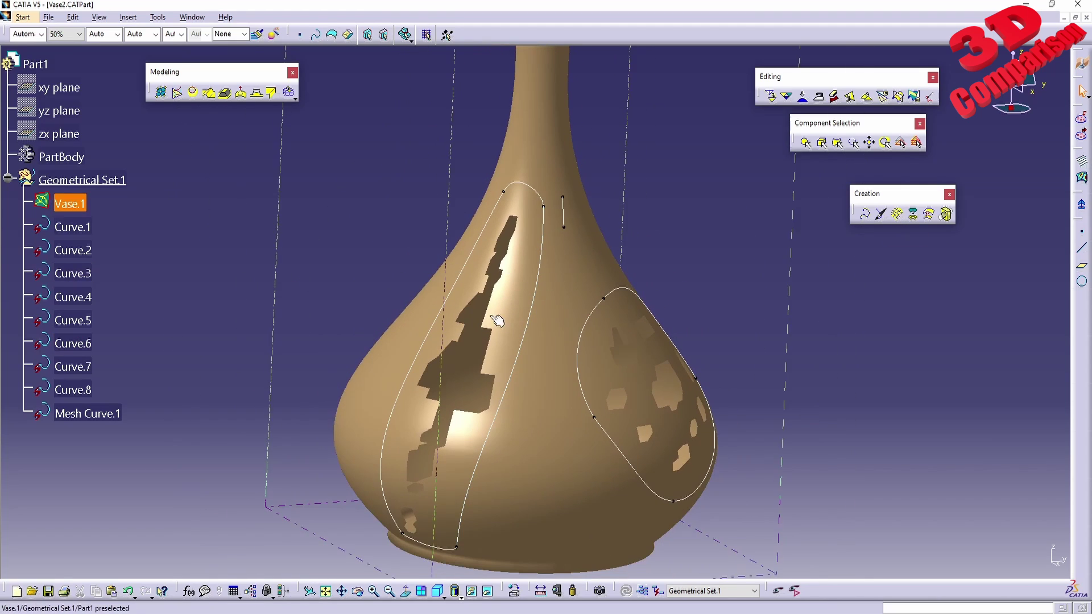
drag(325, 132, 549, 577)
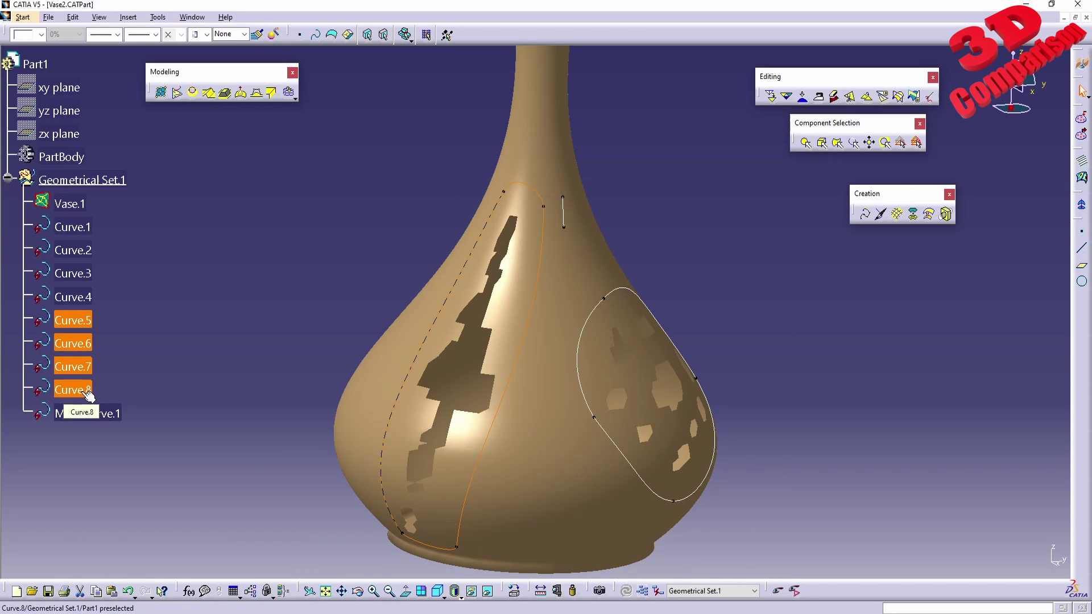
ctrl+click(83, 210)
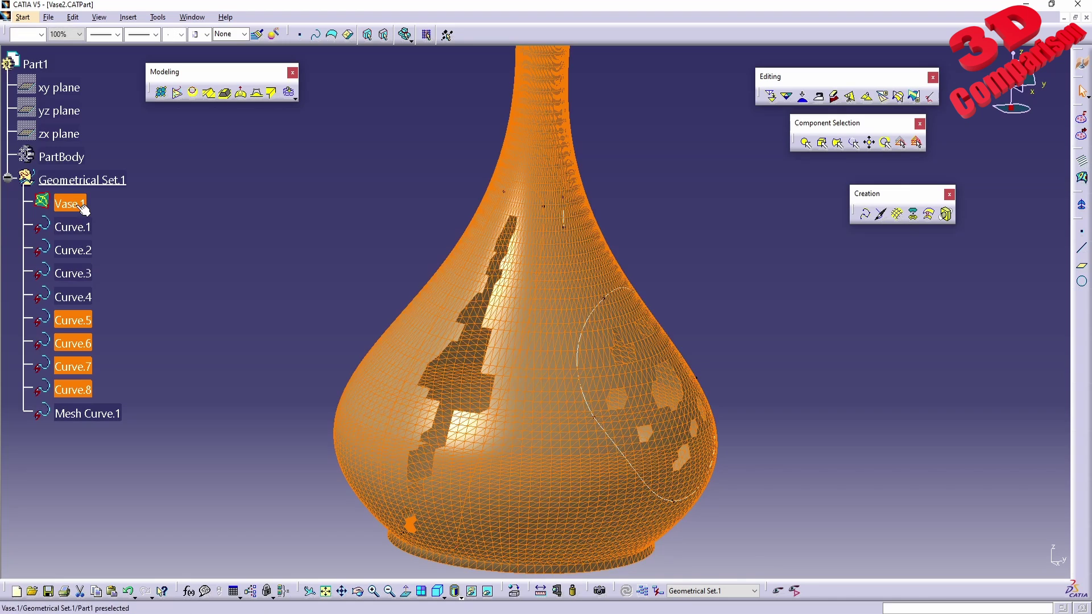
click(899, 221)
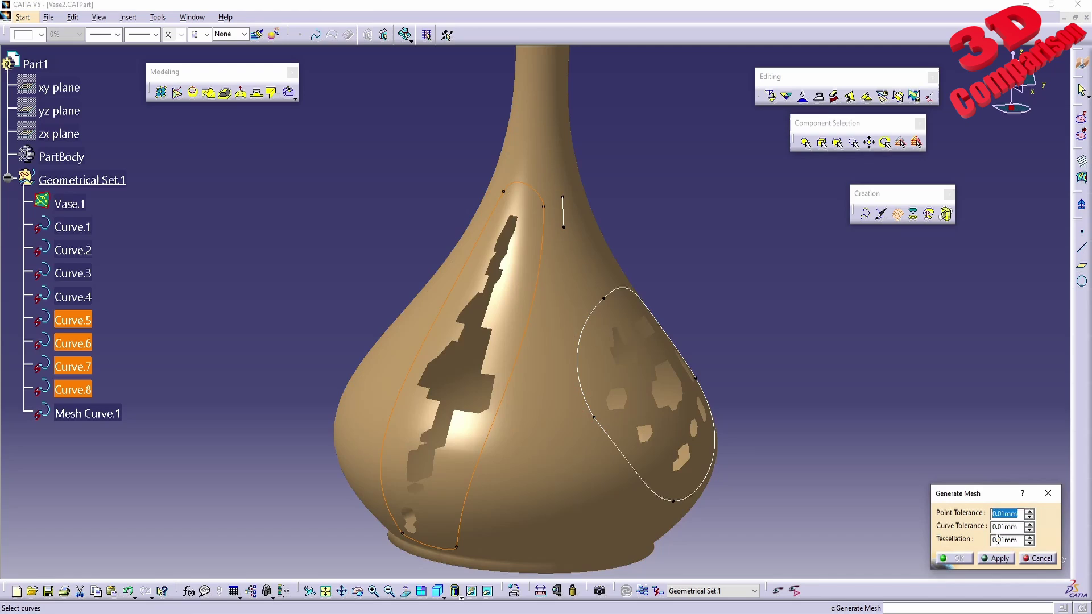
text(0)
key(Tab)
text(0.)
drag(1019, 541, 970, 543)
text(0)
click(999, 559)
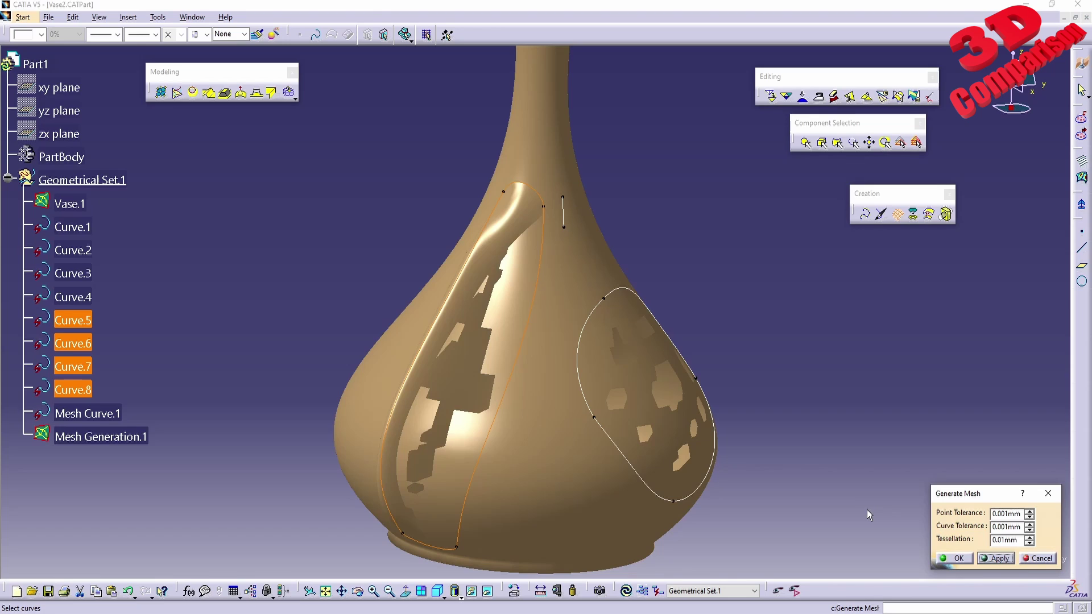
click(958, 558)
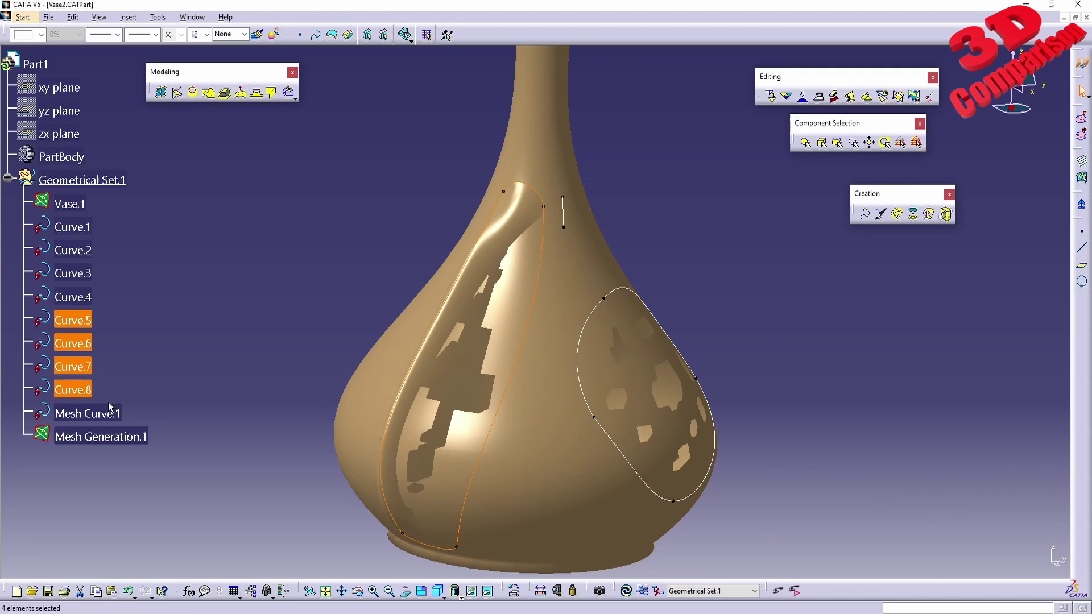
Hide Vase.1 and all curves through Mesh Curve.1 to inspect Mesh Generation.1 on its own.
right_click(71, 203)
click(102, 225)
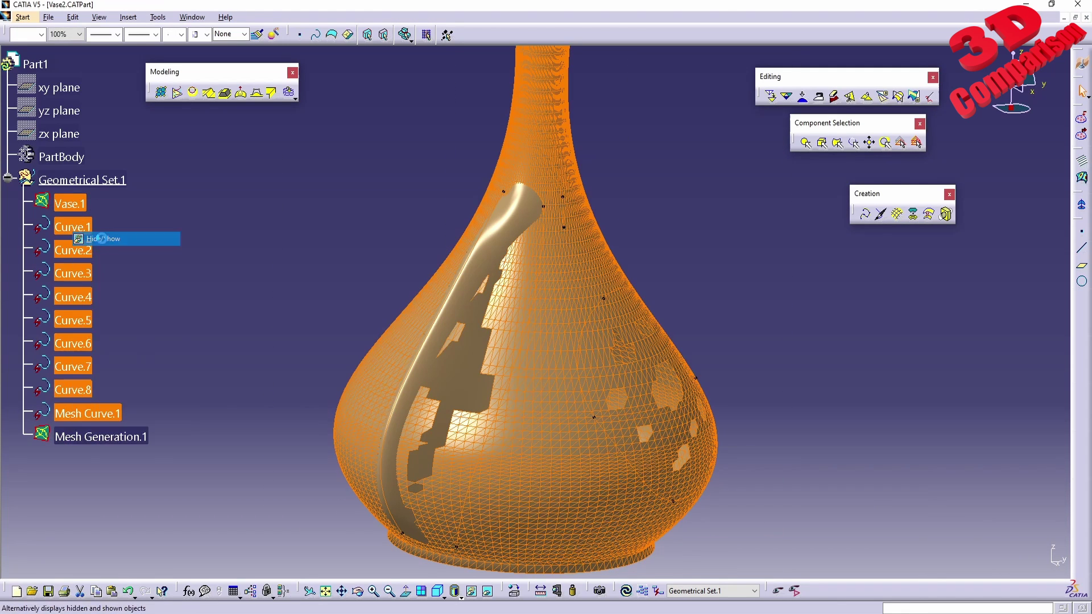
middle_drag(446, 422, 540, 419)
click(293, 419)
Show Vase.1, Curve.1 through Curve.8 and Mesh Curve.1 again together with the generated mesh.
click(70, 203)
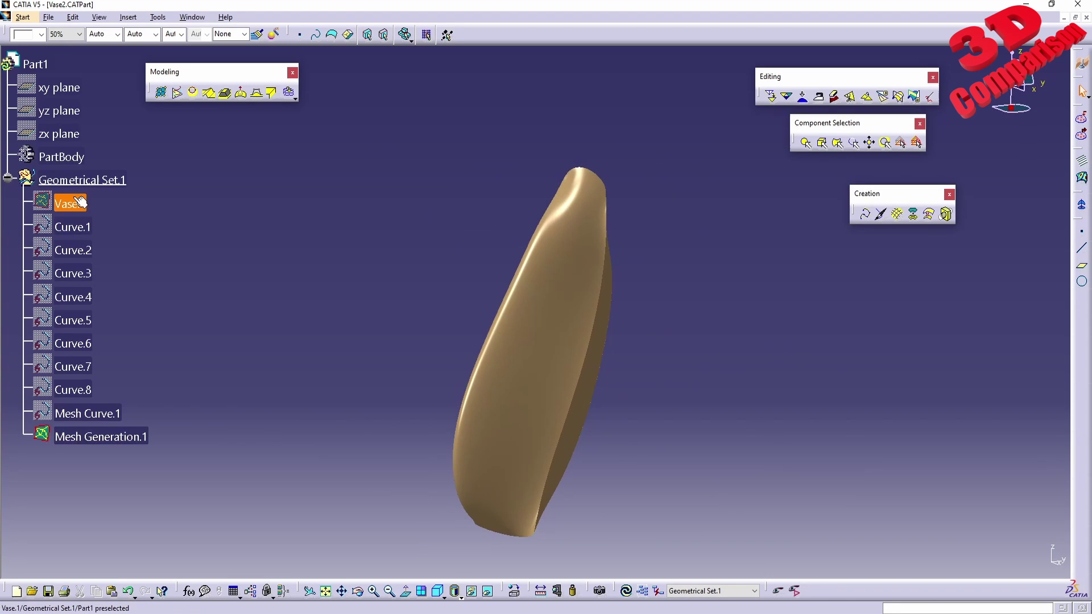
shift+click(93, 414)
right_click(73, 203)
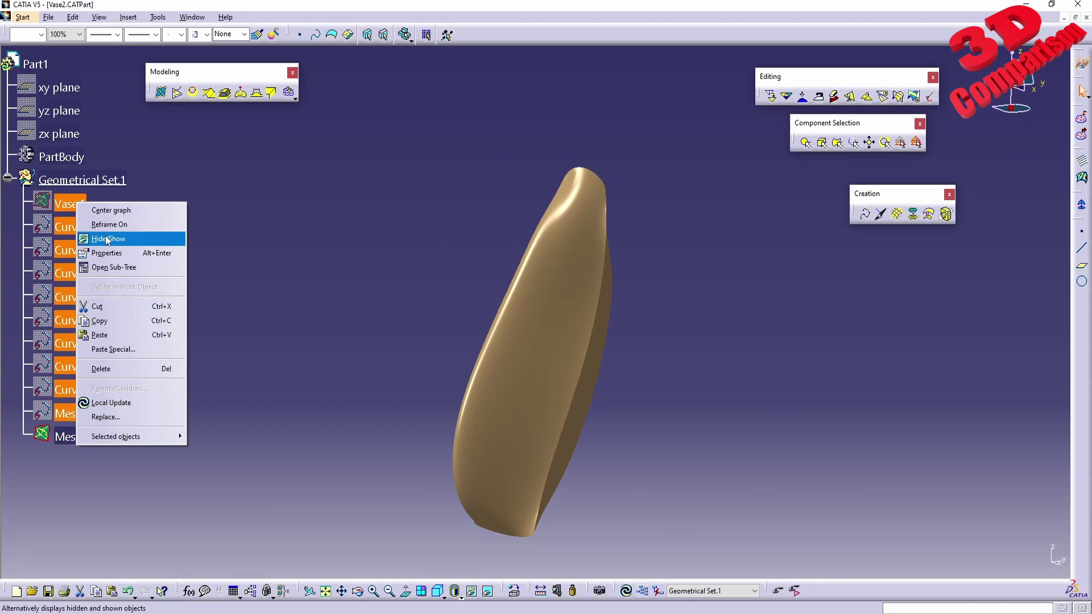
click(114, 238)
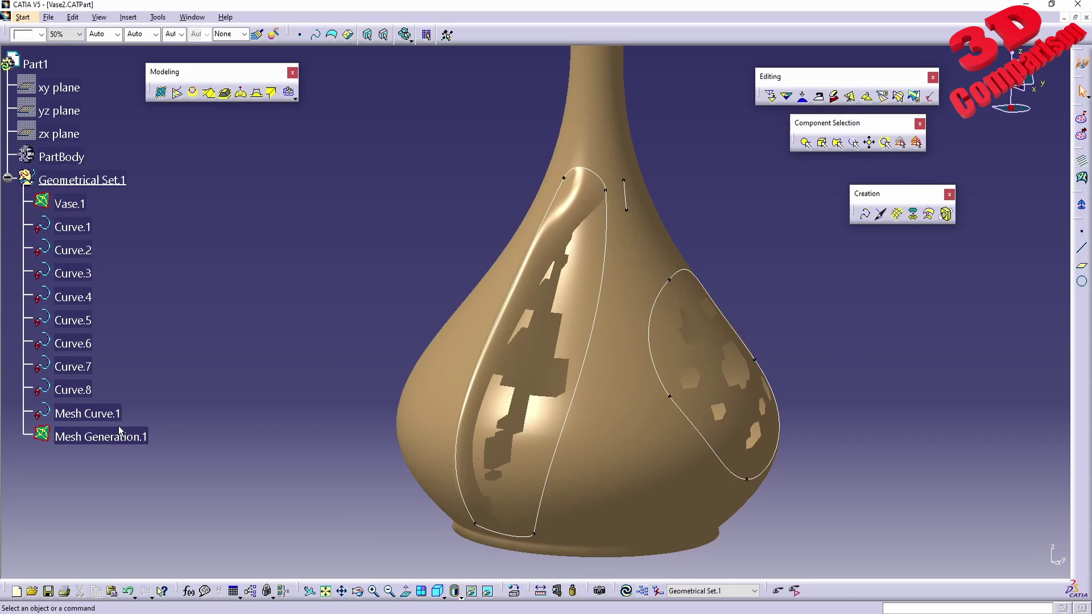
middle_drag(604, 228, 597, 527)
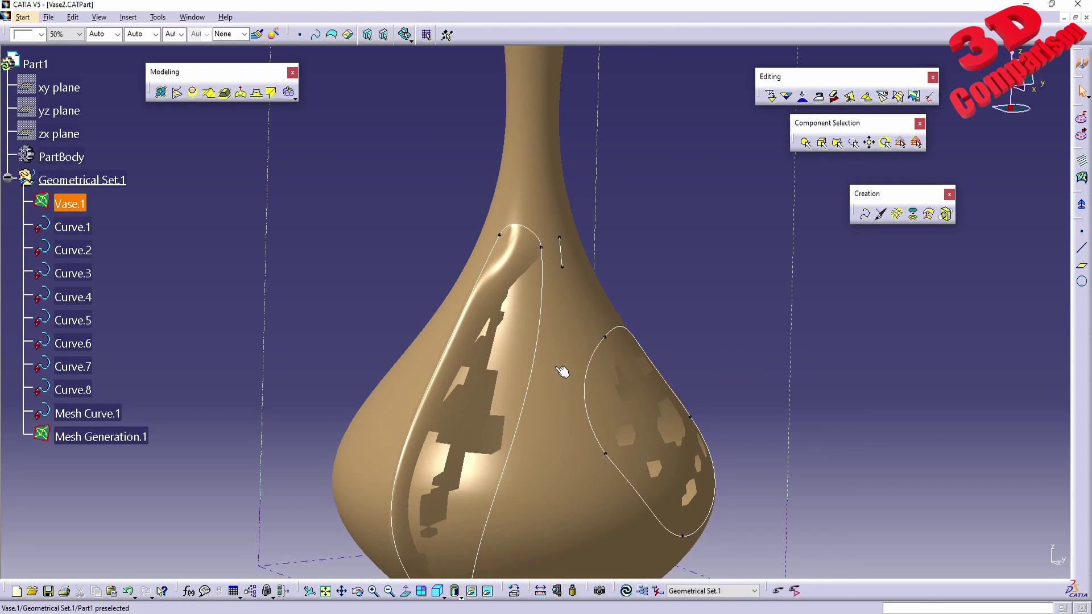
Switch to the open Bunny1n.CATPart document and bring the monkey's undamaged, unoutlined eye into close view.
click(191, 17)
click(225, 107)
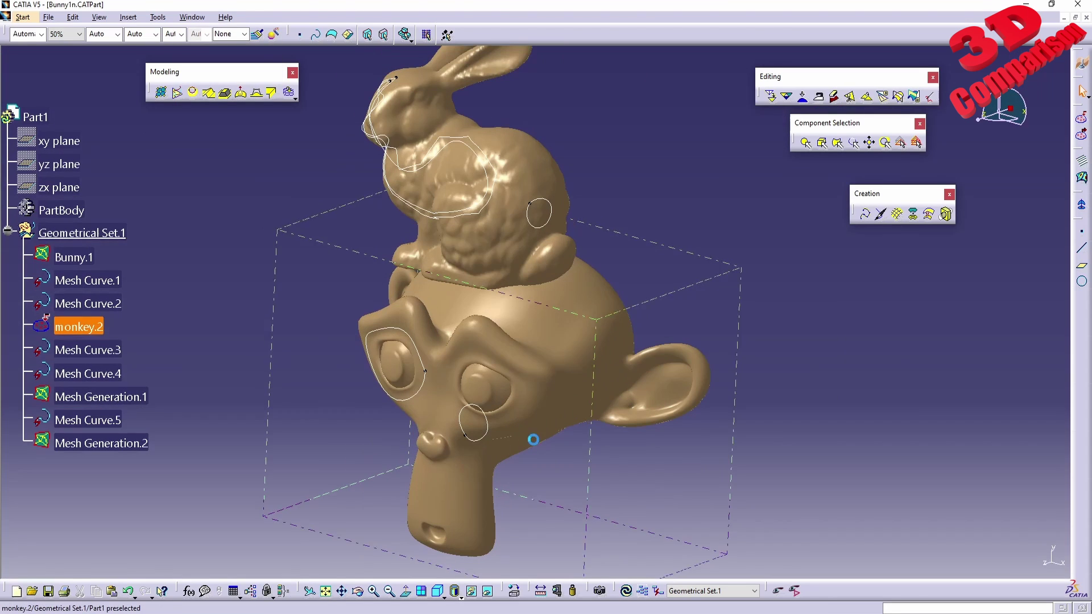
middle_drag(529, 438, 578, 325)
middle_drag(645, 362, 577, 271)
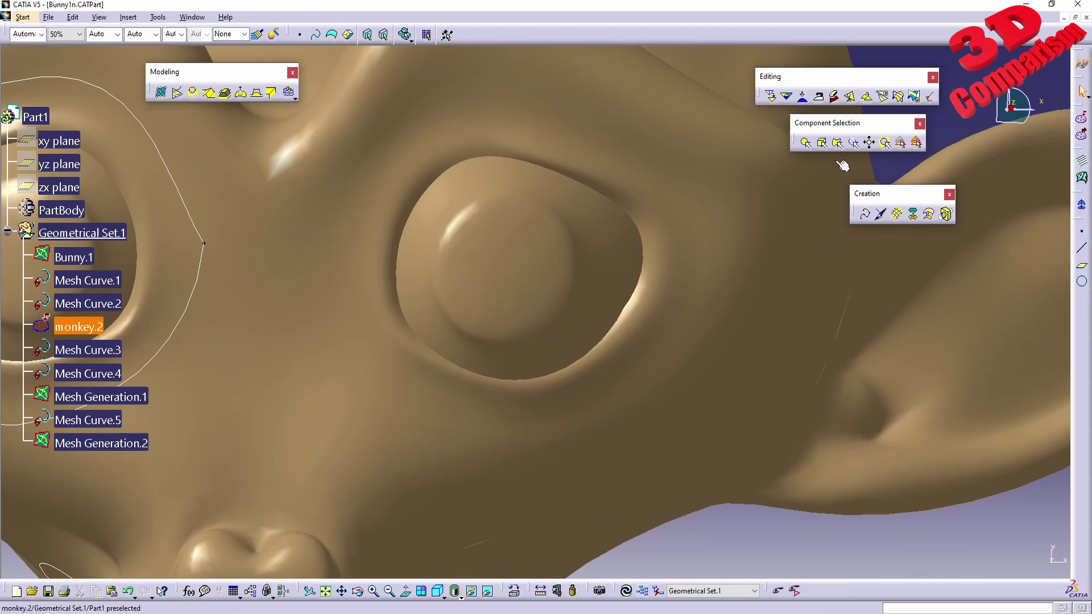
Brush-select the triangles at the centre of the monkey's eyeball with a 0.1 mm radius and delete them.
click(806, 142)
click(544, 260)
middle_drag(514, 296, 532, 278)
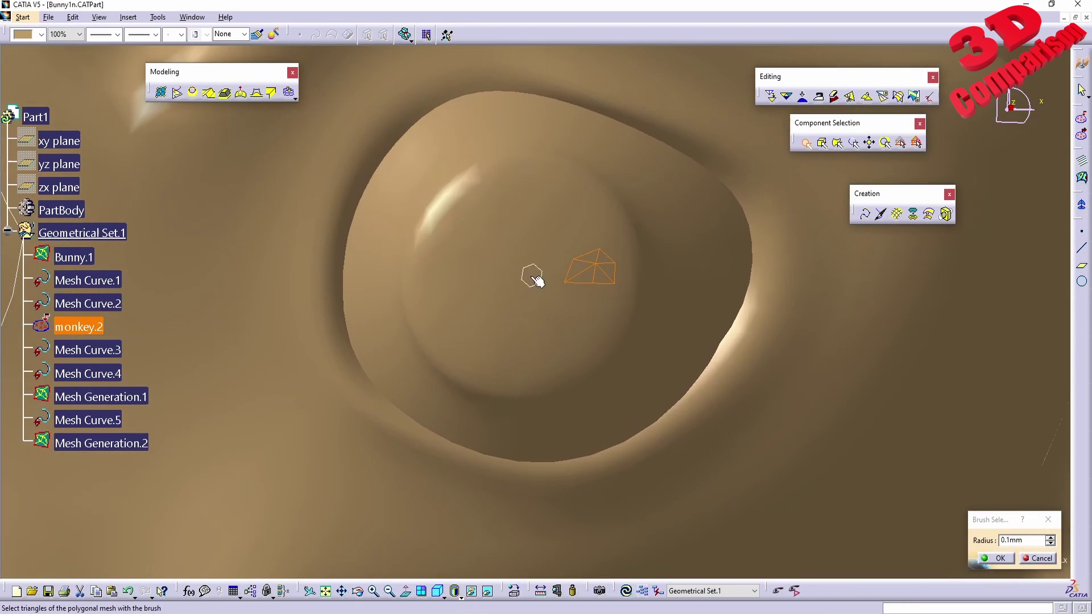
click(519, 271)
drag(530, 261, 544, 285)
key(Delete)
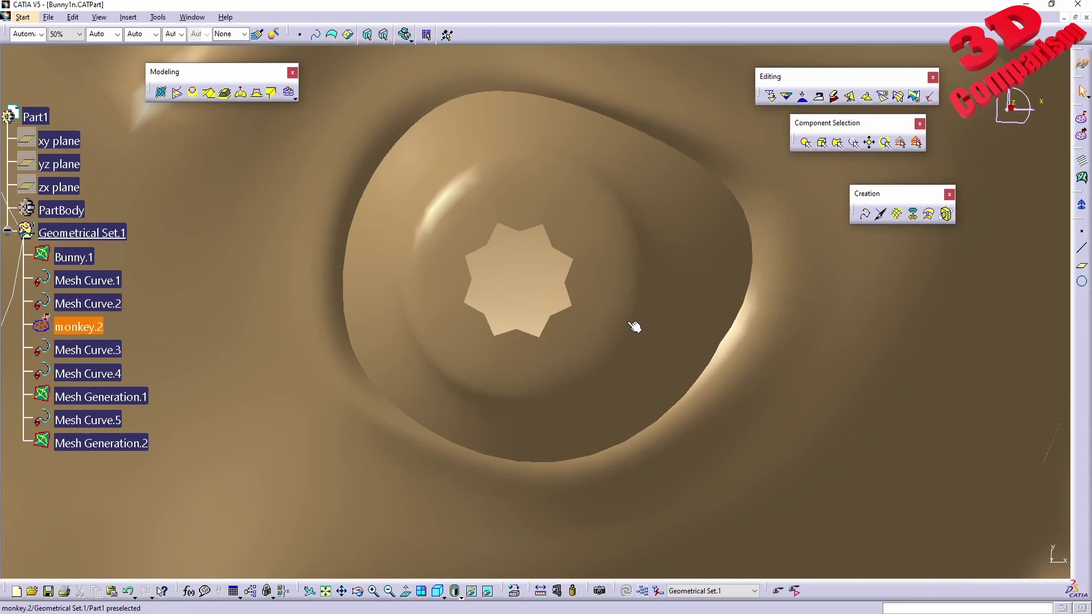
Paint a closed curve on the monkey mesh around the star-shaped hole in the eyeball.
click(880, 214)
mouse_move(579, 221)
mouse_down()
mouse_move(518, 187)
mouse_move(470, 207)
mouse_move(439, 293)
mouse_move(469, 359)
mouse_move(582, 365)
mouse_move(614, 295)
mouse_move(597, 238)
mouse_up()
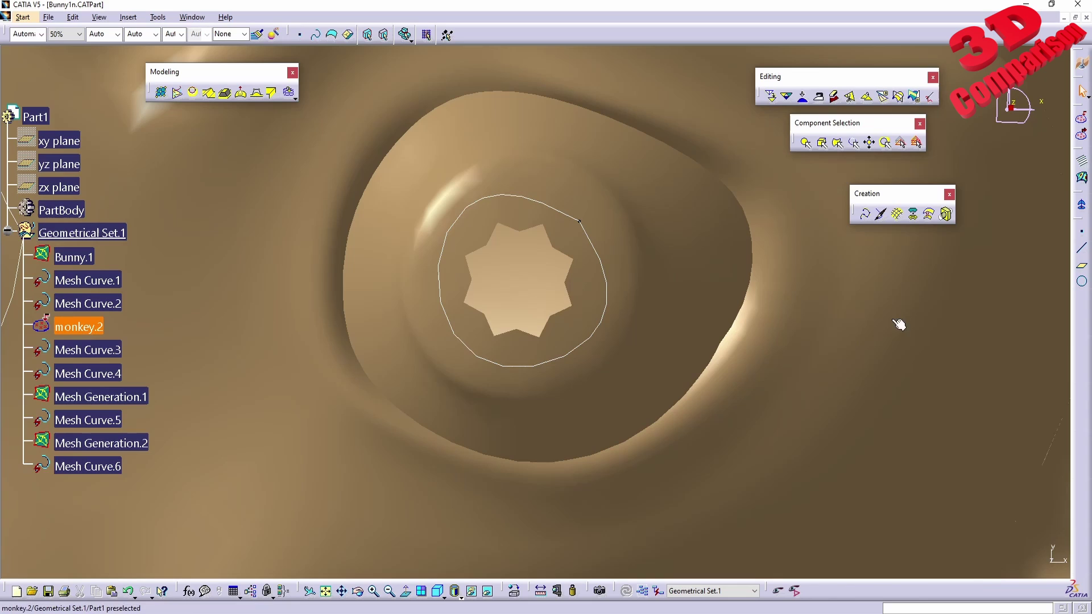
Generate a mesh from Mesh Curve.6 and the star-shaped hole's boundary, with point and curve tolerances of 0.001 mm and tessellation of 0.01 mm.
click(898, 215)
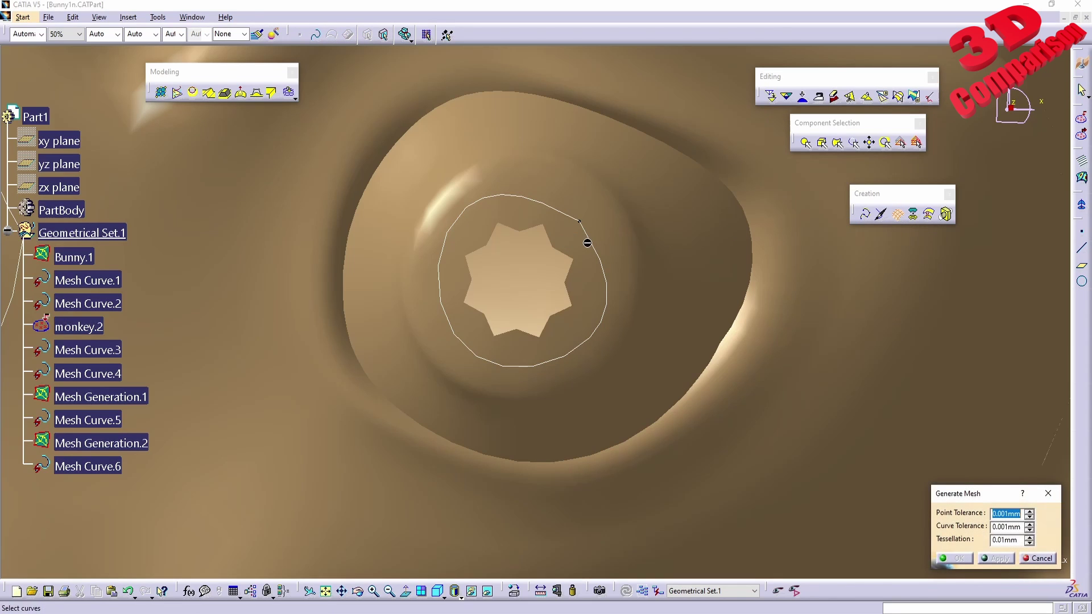
click(599, 248)
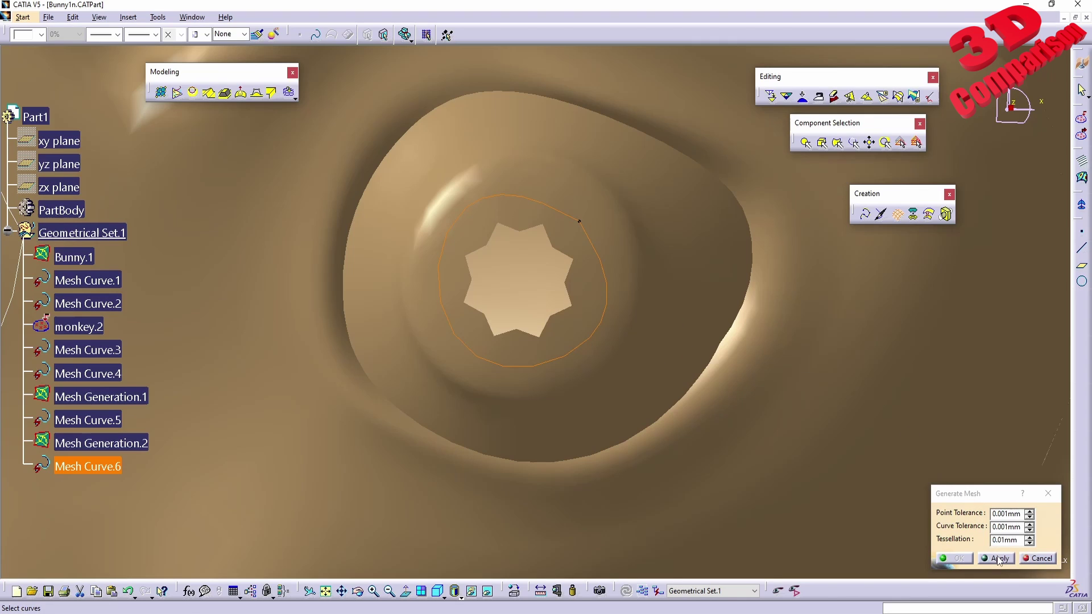
click(855, 146)
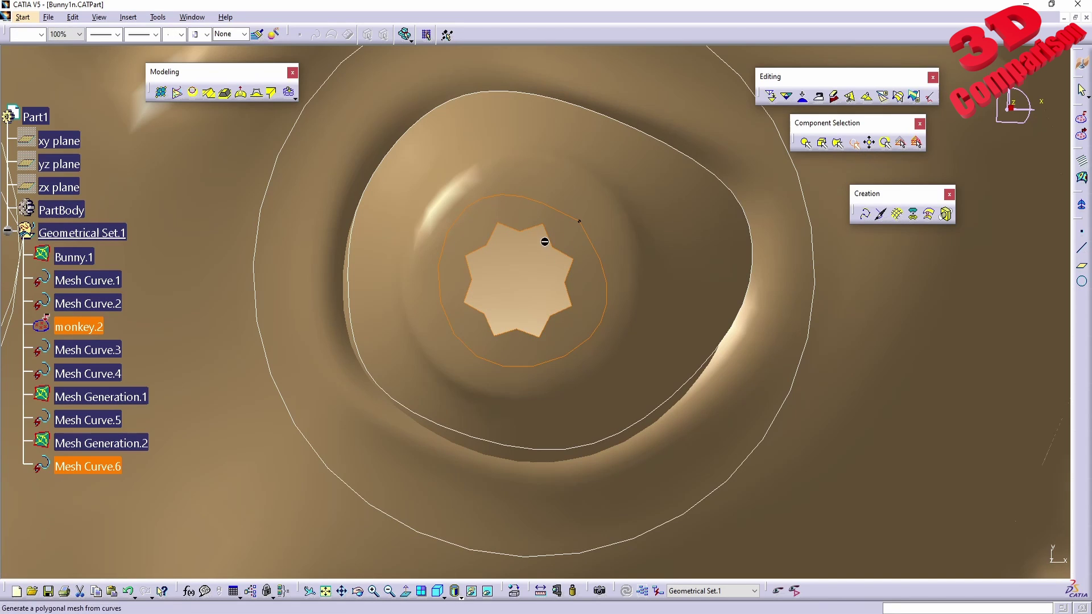
click(896, 213)
click(998, 558)
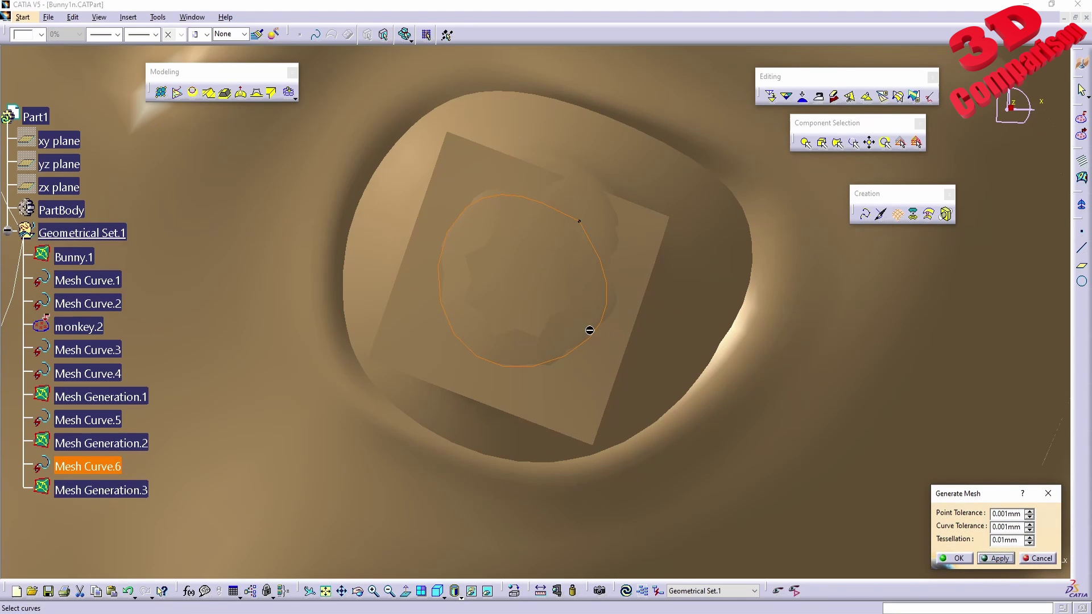
middle_drag(589, 330, 515, 324)
click(955, 558)
Hide Bunny.1 through Mesh Curve.6 to view Mesh Generation.3 on its own.
middle_click(481, 248)
click(114, 466)
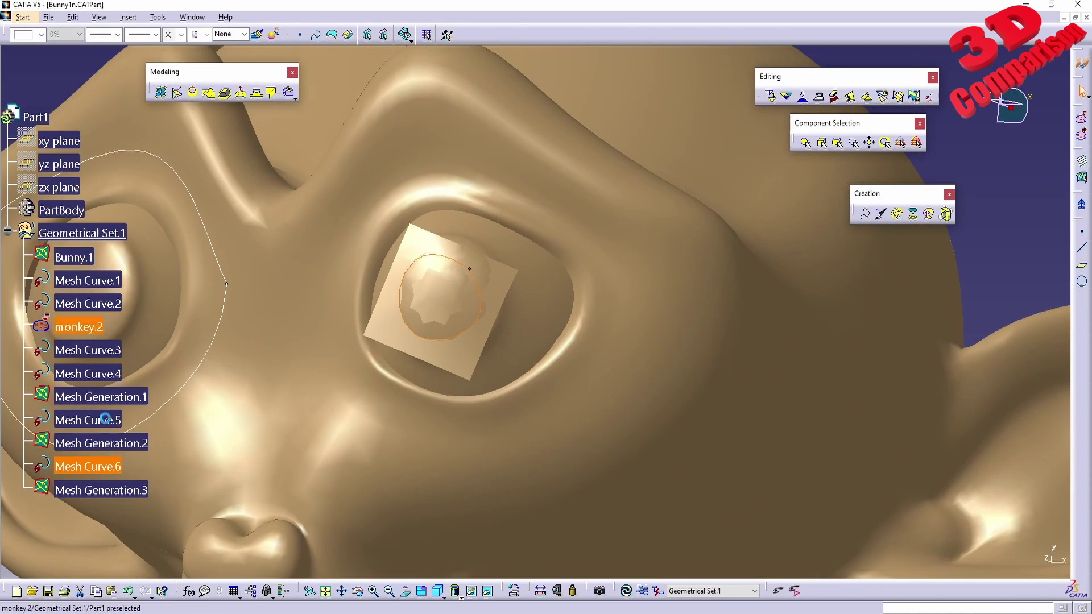
shift+click(71, 257)
right_click(69, 254)
click(119, 289)
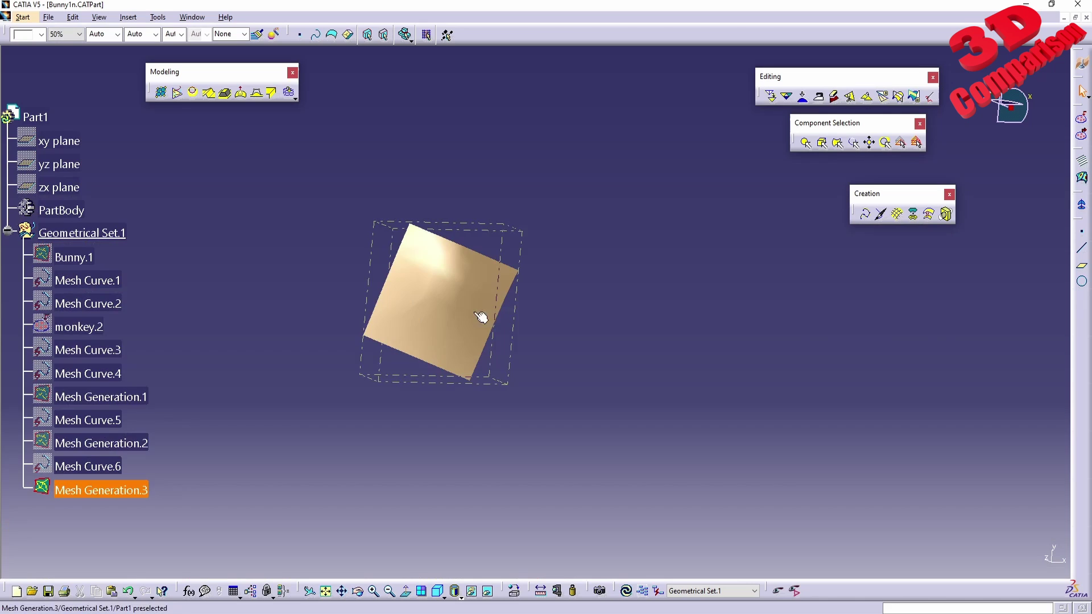
Show Bunny.1 through Mesh Curve.6 again and compare Mesh Generation.3 with the surrounding eye.
click(88, 466)
shift+click(84, 257)
right_click(84, 257)
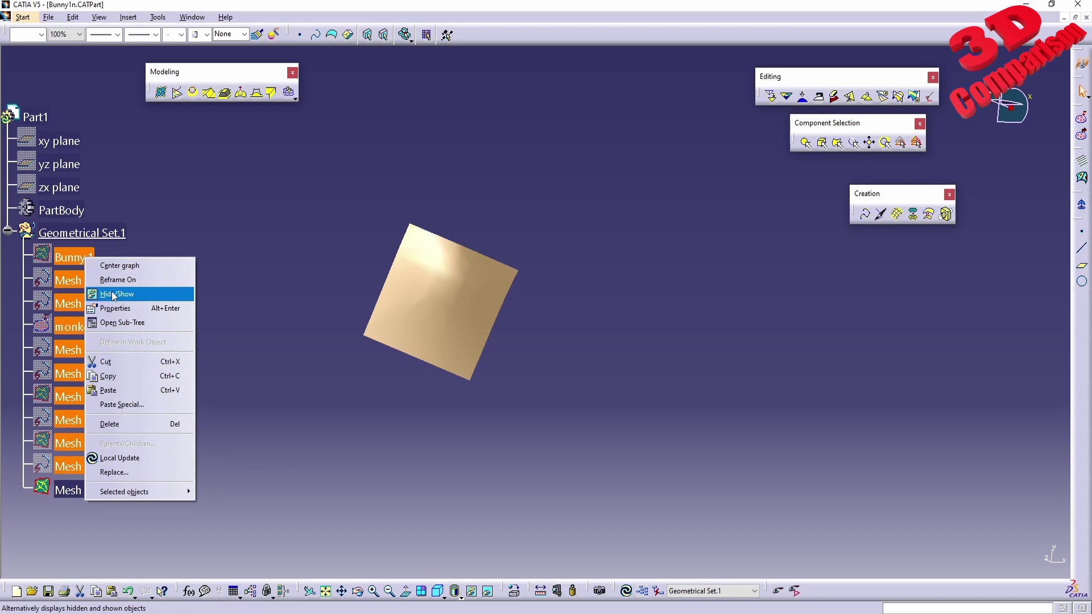
click(117, 285)
click(100, 490)
middle_drag(511, 369, 505, 382)
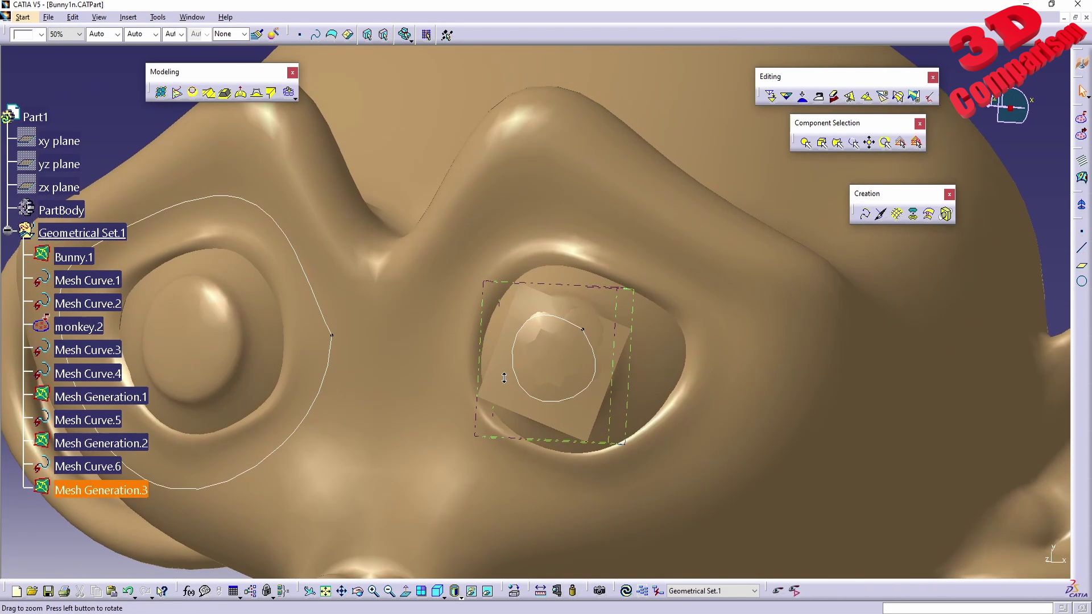
click(783, 343)
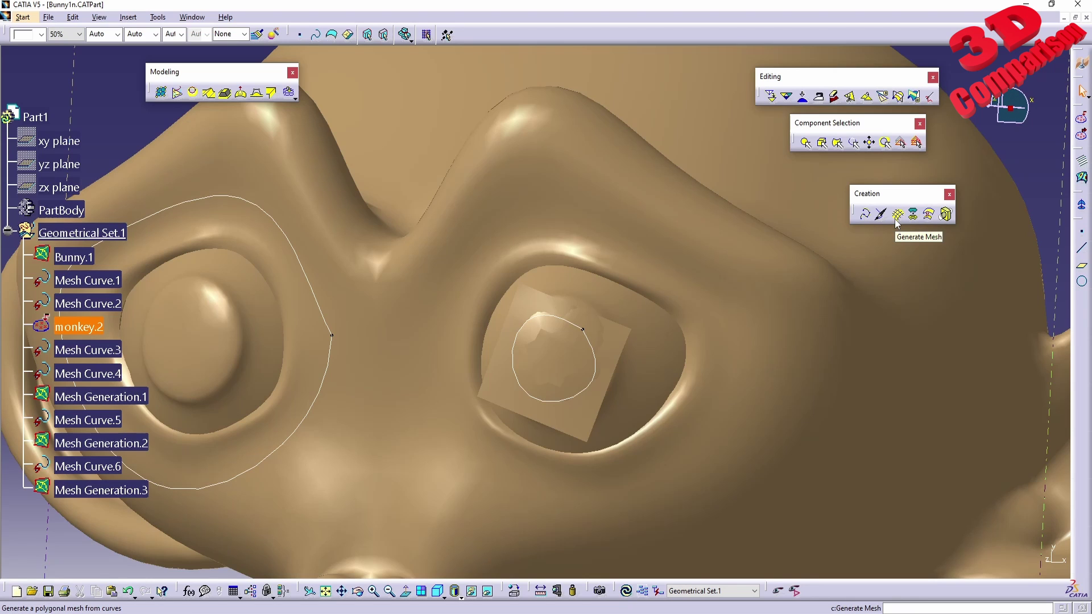
middle_drag(480, 404, 546, 340)
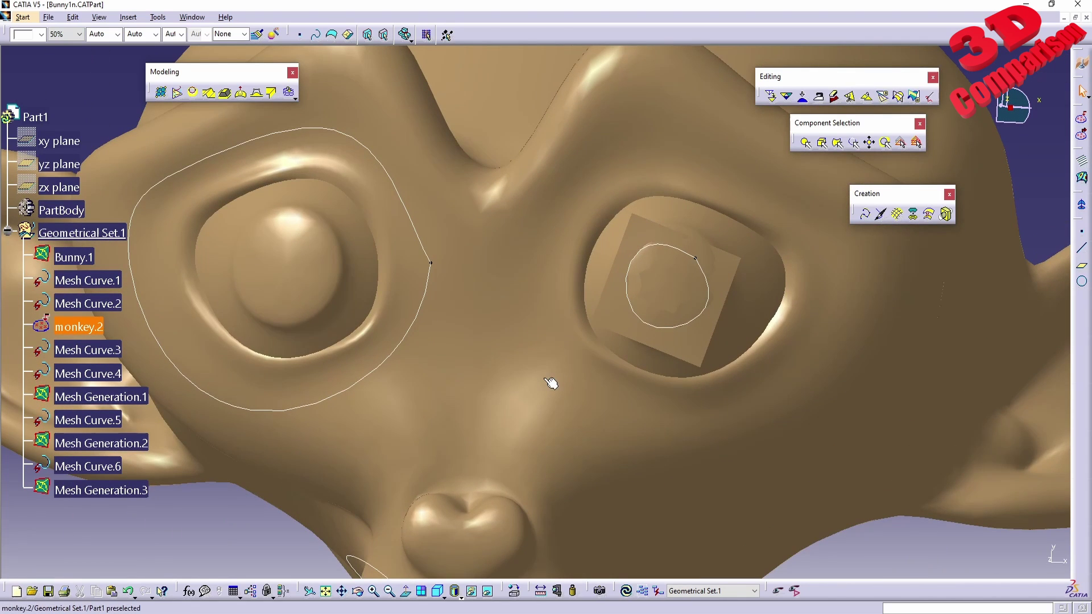
middle_drag(467, 382, 584, 390)
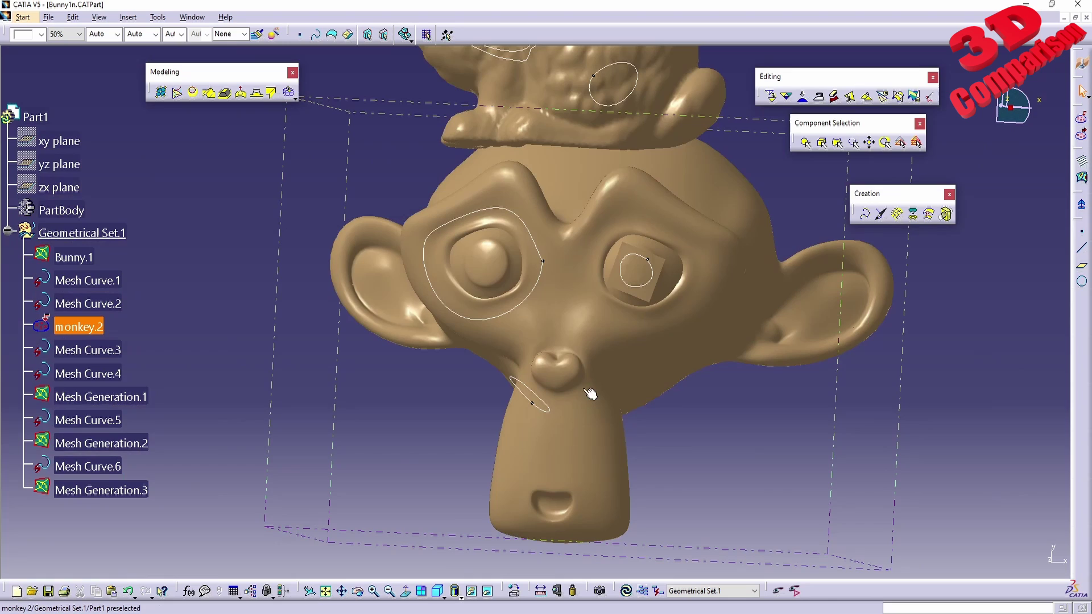
middle_drag(485, 314, 490, 359)
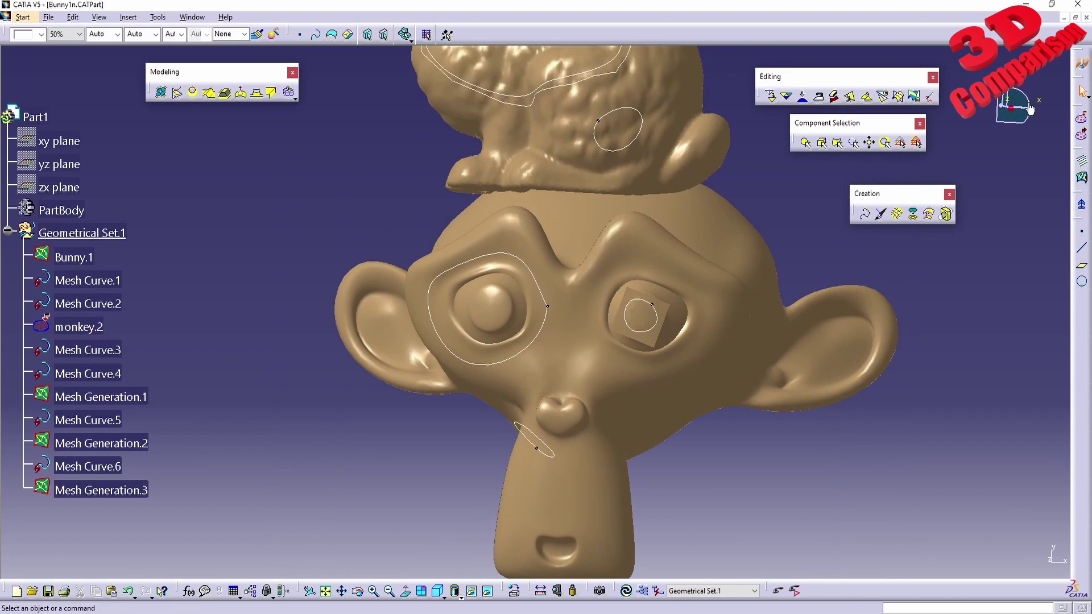
click(1083, 68)
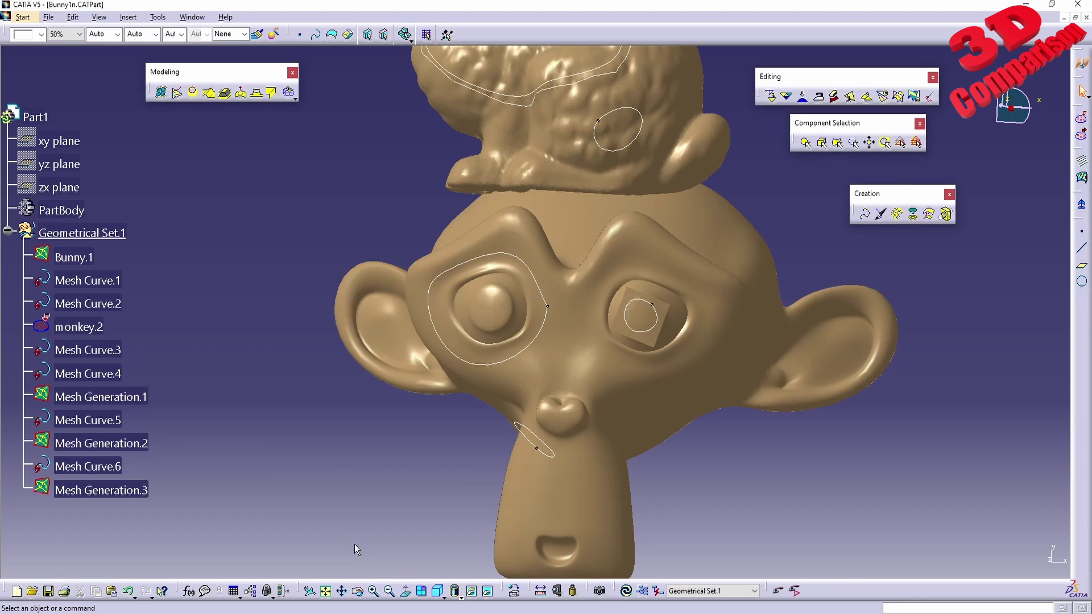
mouse_move(479, 569)
mouse_down()
mouse_move(469, 545)
mouse_move(141, 374)
mouse_move(10, 360)
mouse_up()
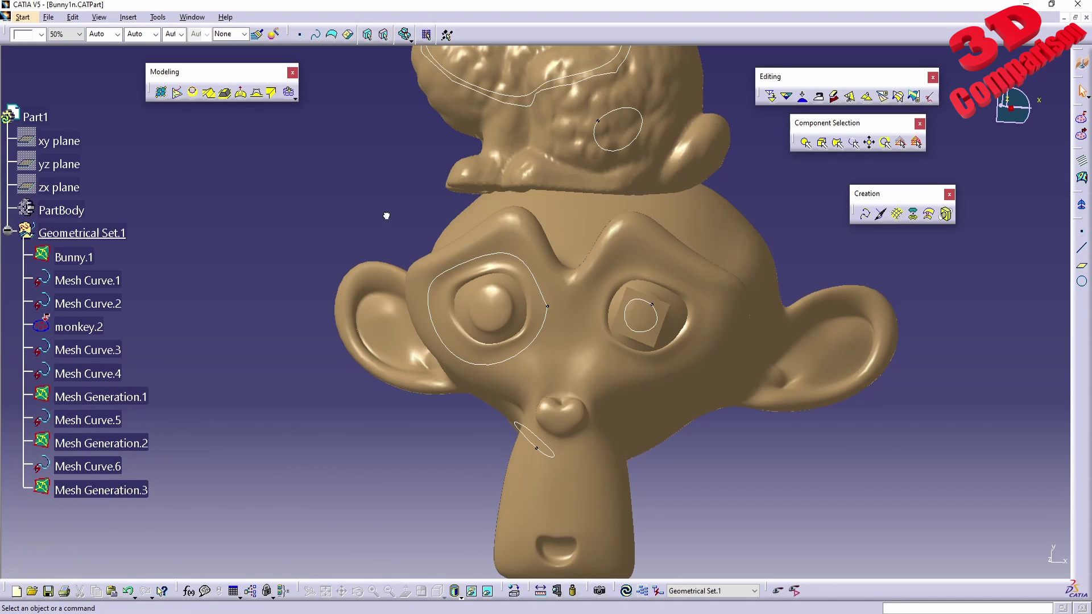
drag(421, 239, 13, 50)
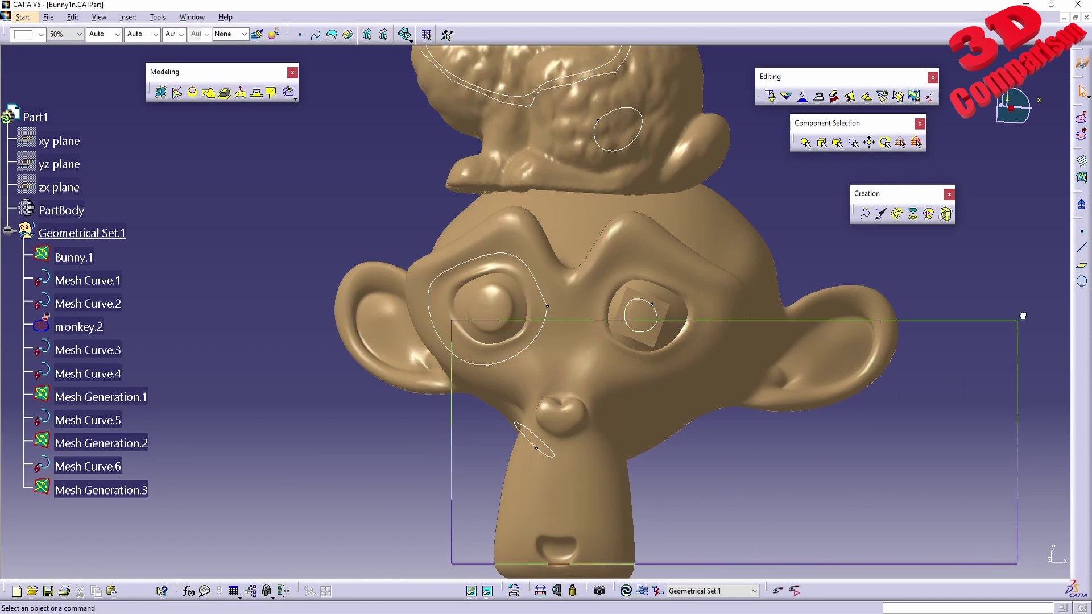